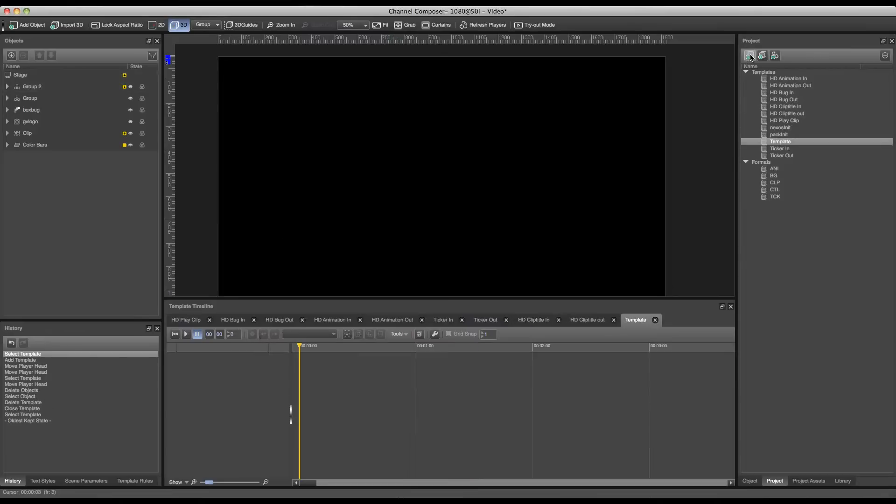
Step: Rename the new template "Template" to "3D Pip In"
{"action": "right_click", "coordinate": [788, 141]}
{"action": "left_click", "coordinate": [799, 145]}
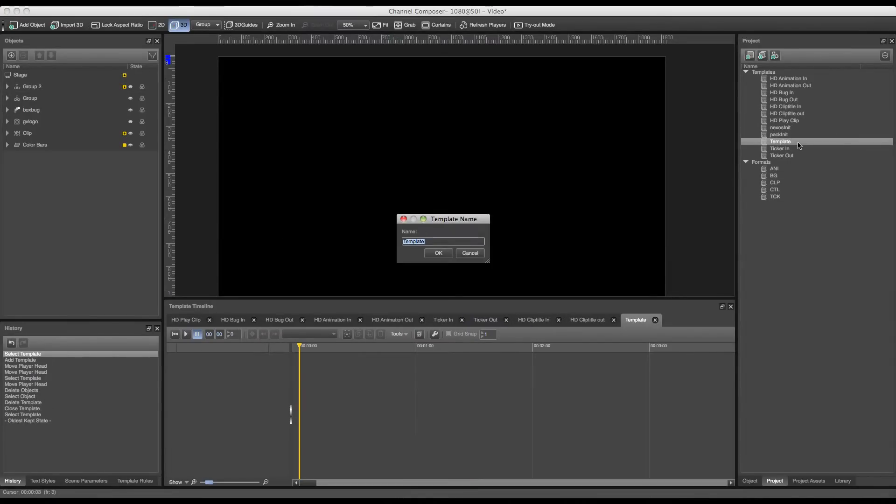
{"action": "type", "text": "#"}
{"action": "type", "text": "D "}
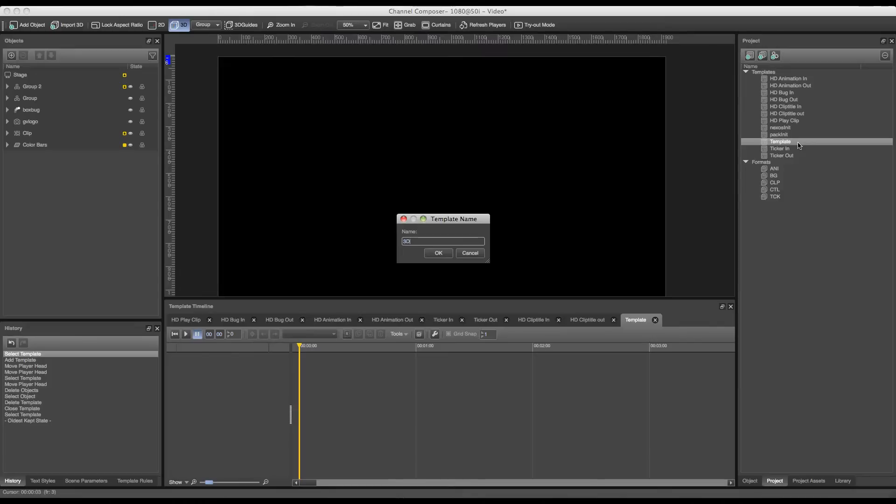
{"action": "type", "text": "Pip In"}
{"action": "key", "text": "Return"}
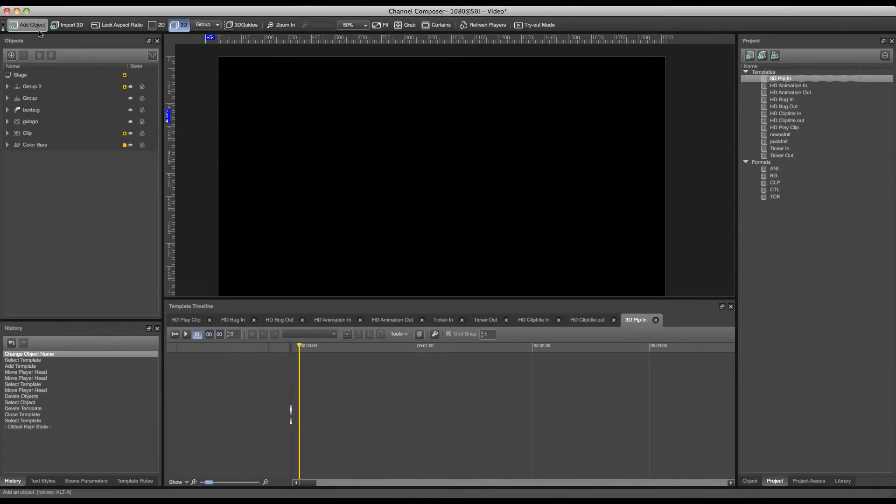
Step: Add a Chamfer Box object from the Box category to the 3D Pip In template
{"action": "left_click", "coordinate": [38, 27]}
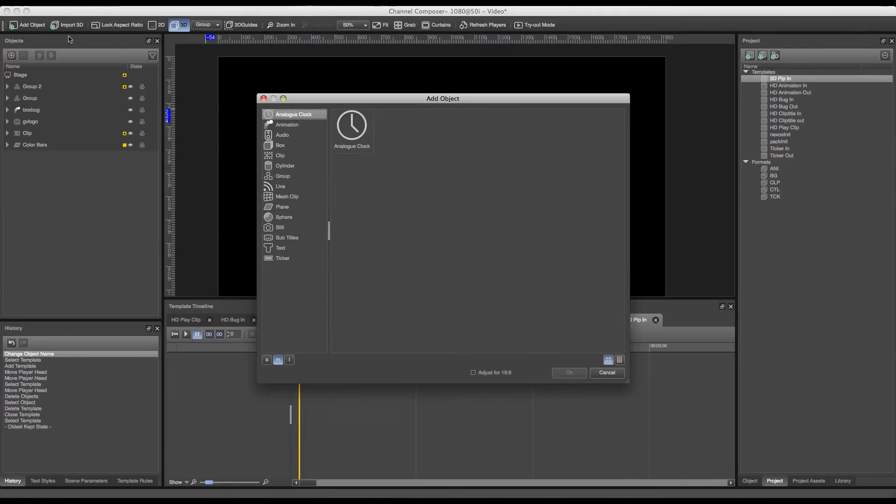
{"action": "left_click", "coordinate": [273, 145]}
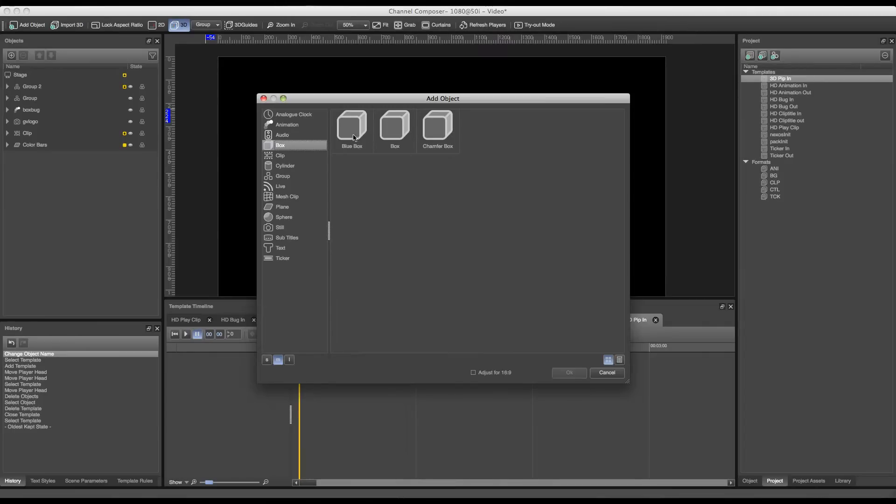
{"action": "left_click", "coordinate": [452, 147]}
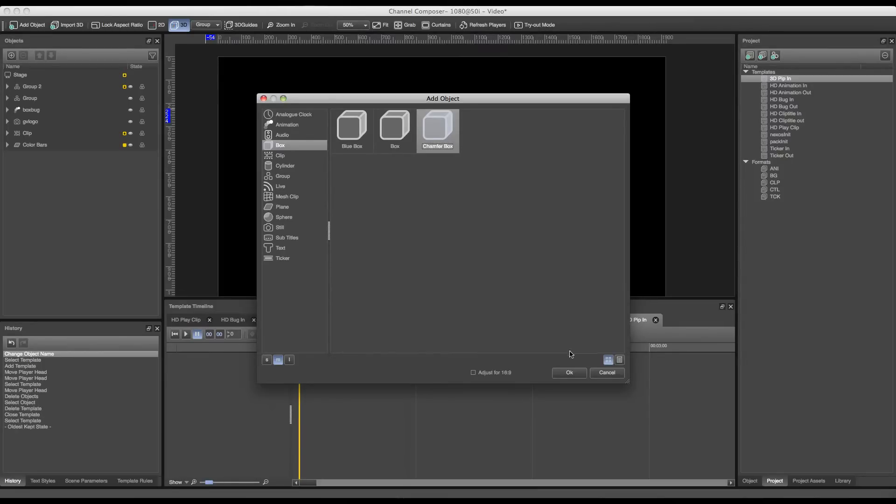
{"action": "left_click", "coordinate": [569, 372]}
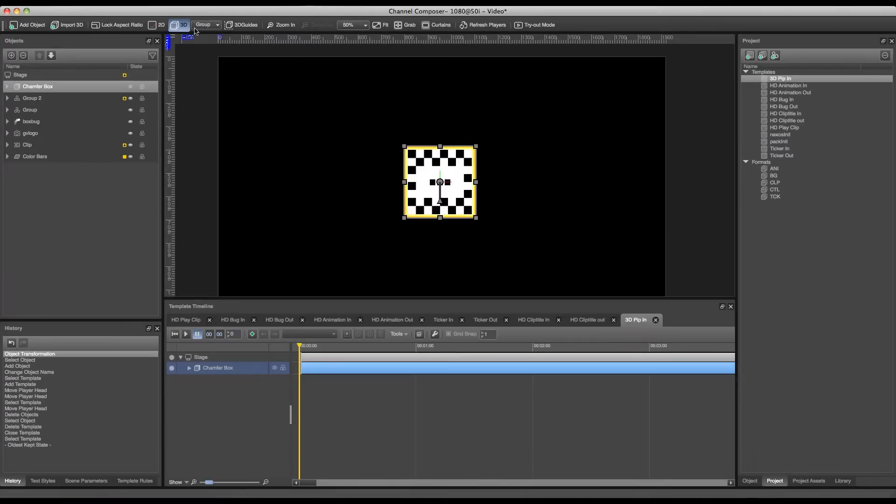
Step: Shift the chamfer box slightly left and up in 2D mode, and rotate it in 3D mode to expose its side
{"action": "left_click", "coordinate": [157, 25]}
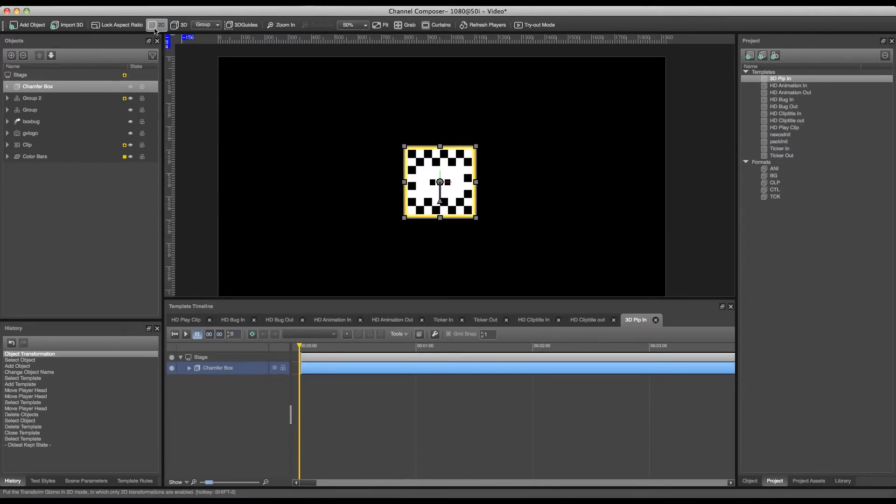
{"action": "left_click_drag", "start_coordinate": [433, 164], "coordinate": [390, 158]}
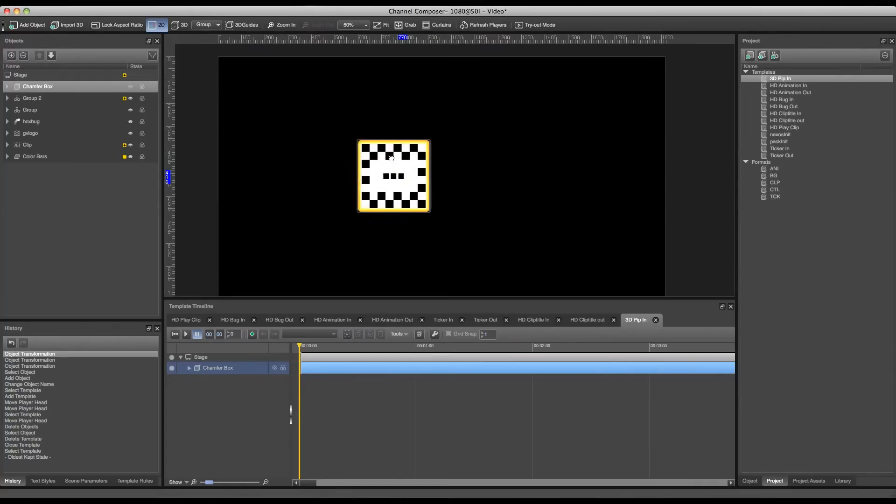
{"action": "left_click", "coordinate": [179, 25]}
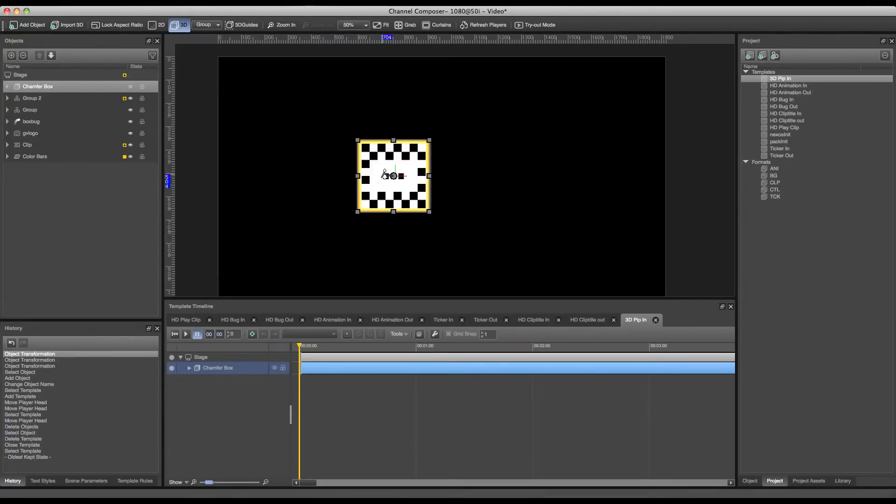
{"action": "left_click_drag", "start_coordinate": [394, 176], "coordinate": [448, 192]}
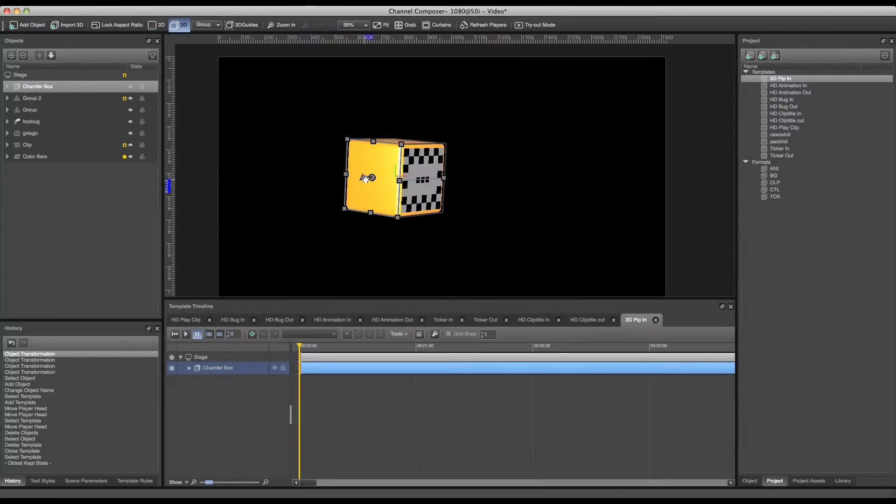
{"action": "left_click_drag", "start_coordinate": [367, 178], "coordinate": [326, 177]}
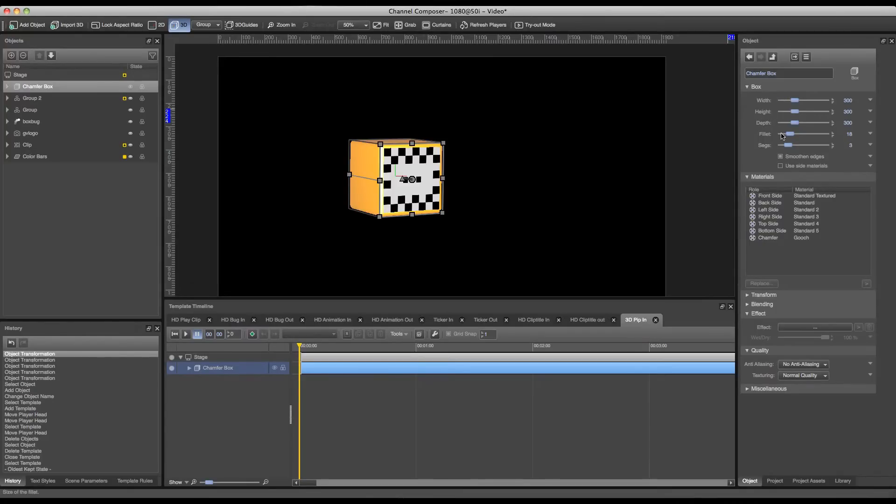
Step: Set the chamfer box's fillet segments to 10
{"action": "left_click_drag", "start_coordinate": [792, 136], "coordinate": [813, 148]}
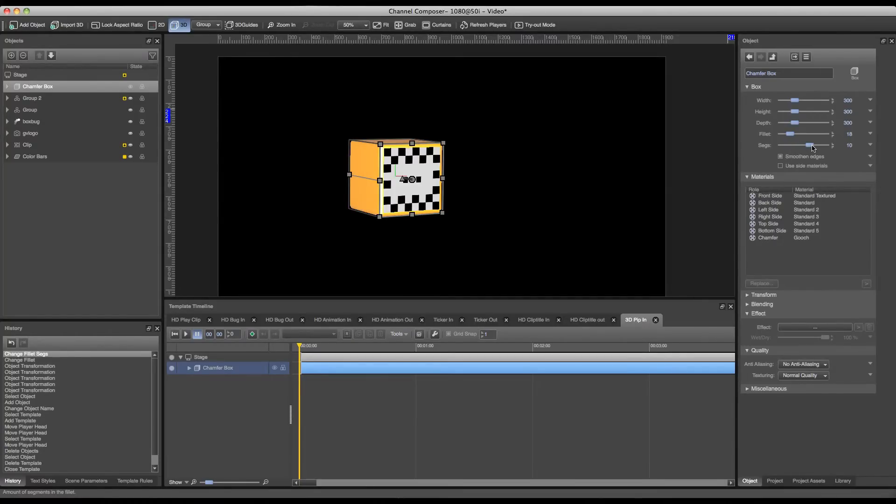
Step: Examine which parts of the box the front, back and chamfer materials cover, with side materials switched on and off again
{"action": "left_click", "coordinate": [778, 196]}
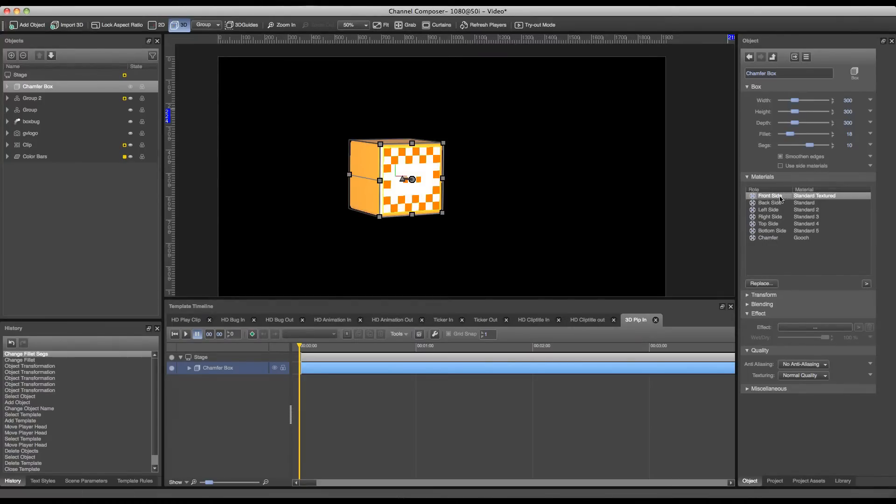
{"action": "left_click", "coordinate": [769, 238]}
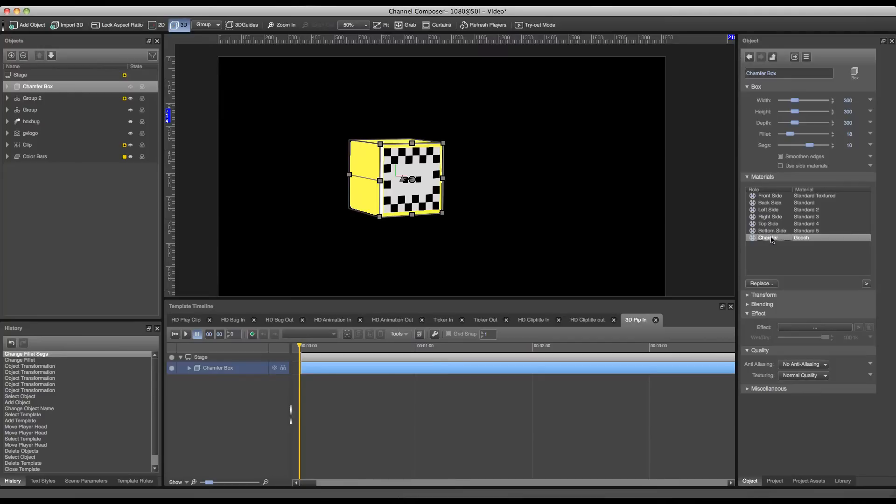
{"action": "left_click", "coordinate": [817, 196]}
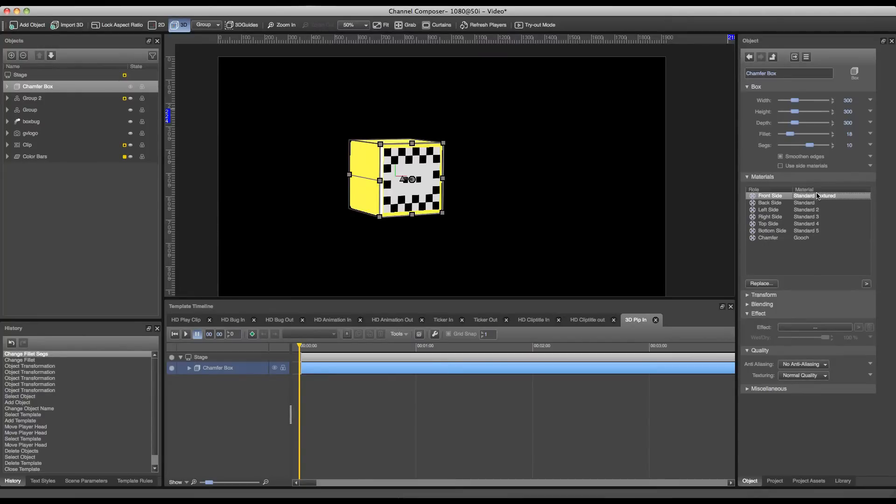
{"action": "left_click", "coordinate": [768, 238]}
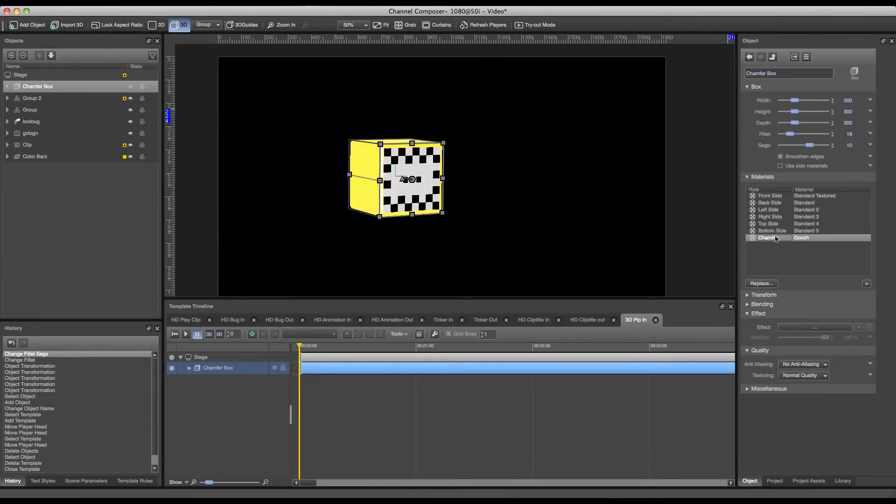
{"action": "left_click", "coordinate": [781, 166]}
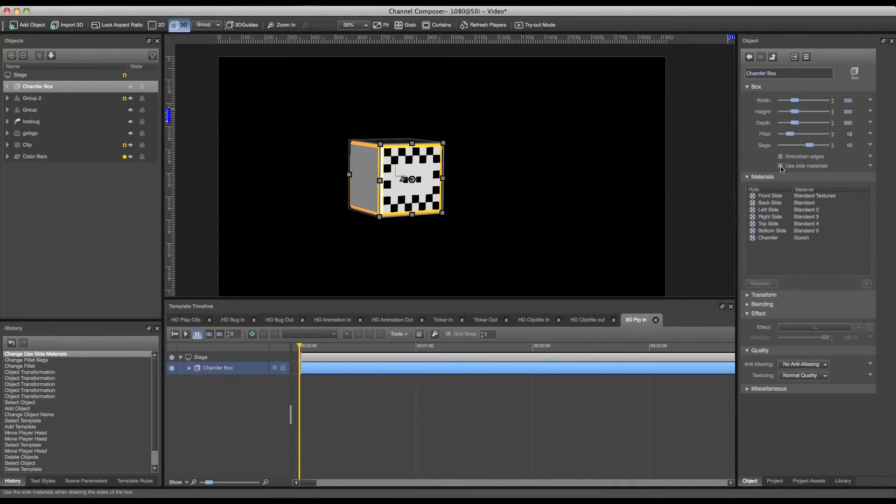
{"action": "left_click", "coordinate": [781, 166]}
{"action": "left_click", "coordinate": [804, 202]}
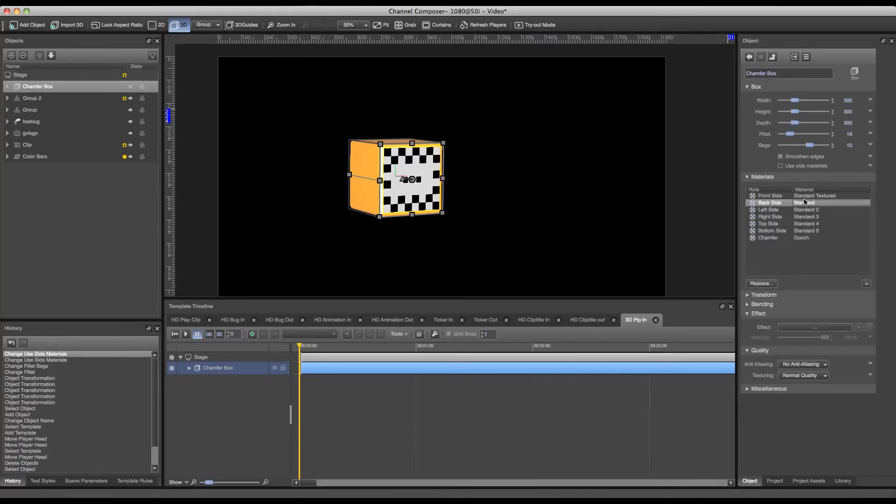
{"action": "left_click", "coordinate": [803, 196]}
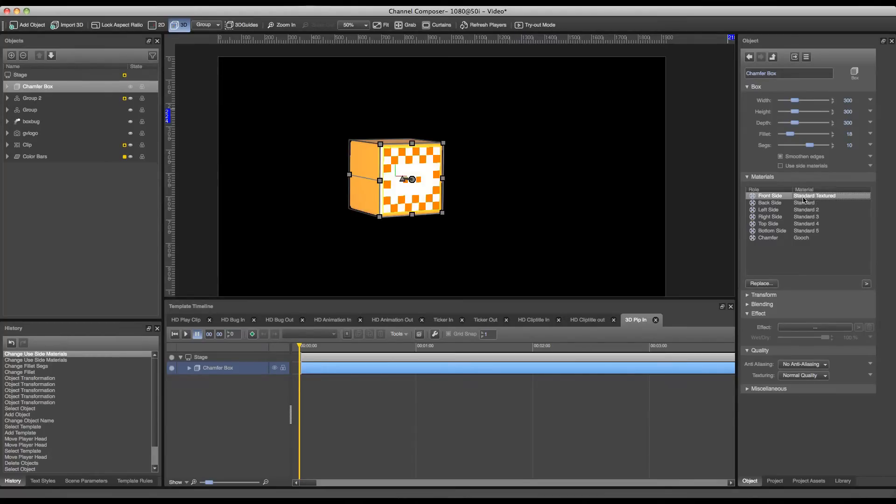
Step: Turn the chamfer's Gooch material green by setting light color red to 0, warm color red to 0 and warm color green to 61
{"action": "left_click", "coordinate": [791, 238]}
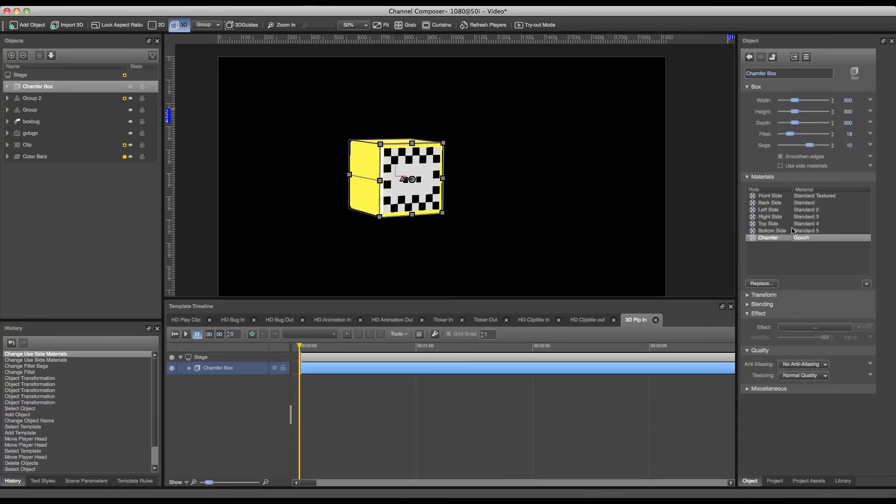
{"action": "left_click", "coordinate": [866, 284]}
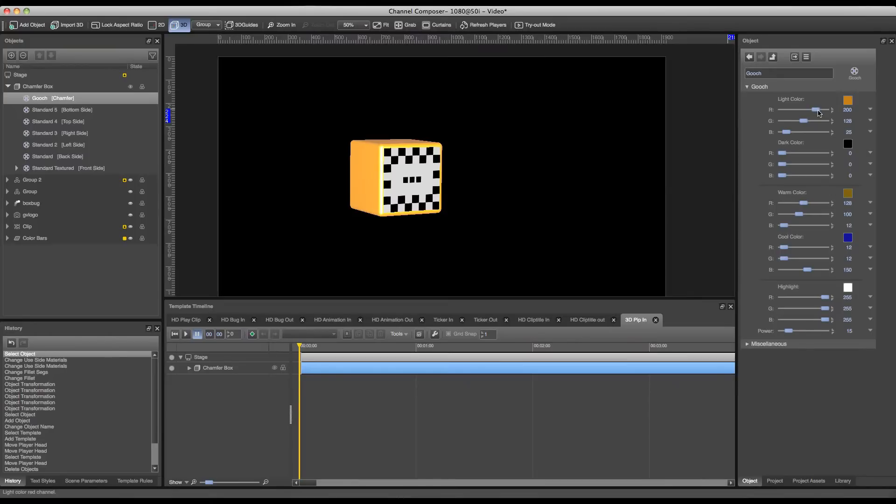
{"action": "left_click_drag", "start_coordinate": [816, 109], "coordinate": [782, 109]}
{"action": "mouse_move", "coordinate": [803, 203]}
{"action": "left_mouse_down"}
{"action": "mouse_move", "coordinate": [782, 204]}
{"action": "mouse_move", "coordinate": [792, 214]}
{"action": "left_mouse_up"}
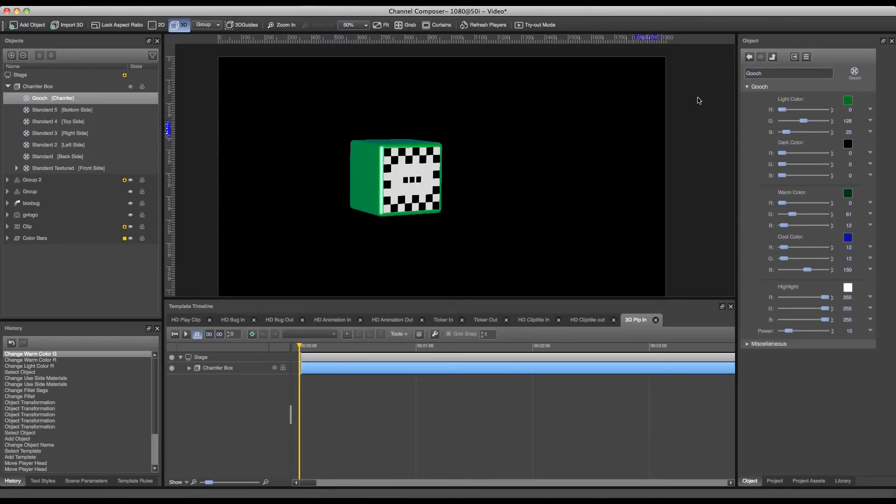
Step: Resize the chamfer box to width 501, height 393 and depth 132, and rotate and move it to the stage's upper-left area
{"action": "left_click_drag", "start_coordinate": [373, 173], "coordinate": [419, 184]}
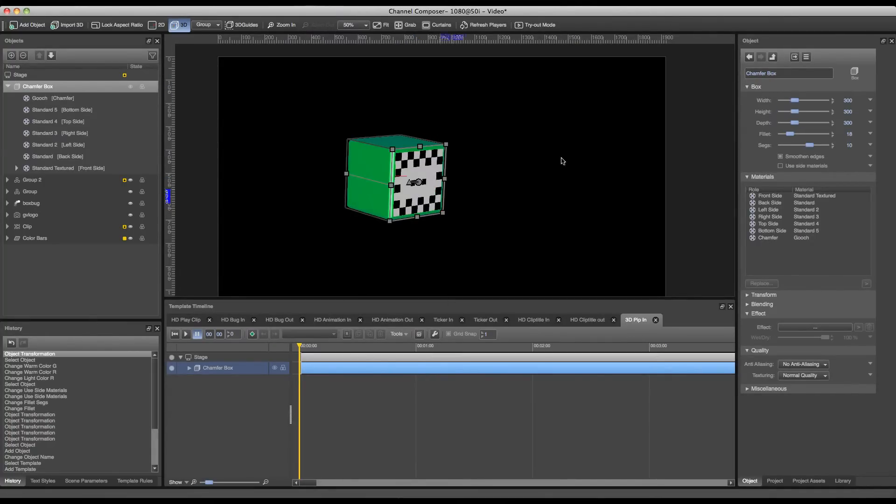
{"action": "mouse_move", "coordinate": [794, 112]}
{"action": "left_mouse_down"}
{"action": "mouse_move", "coordinate": [805, 123]}
{"action": "mouse_move", "coordinate": [787, 125]}
{"action": "mouse_move", "coordinate": [803, 103]}
{"action": "left_mouse_up"}
{"action": "left_click", "coordinate": [372, 170]}
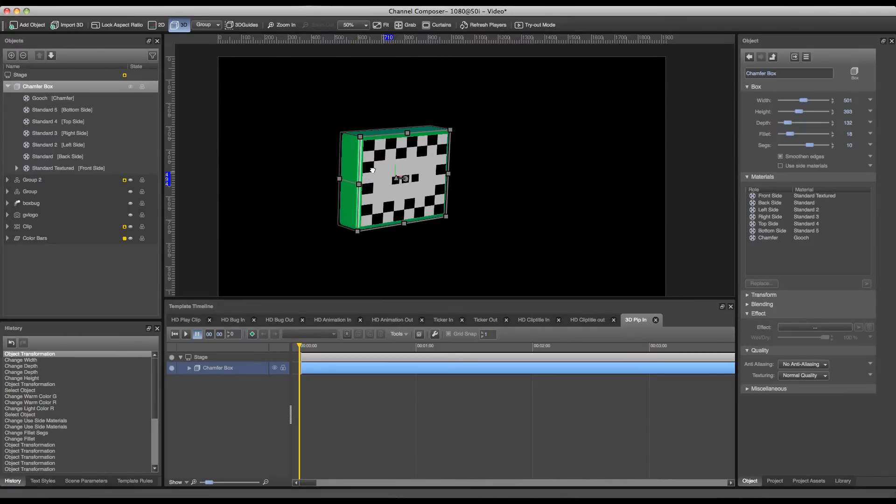
{"action": "left_click_drag", "start_coordinate": [372, 171], "coordinate": [299, 141]}
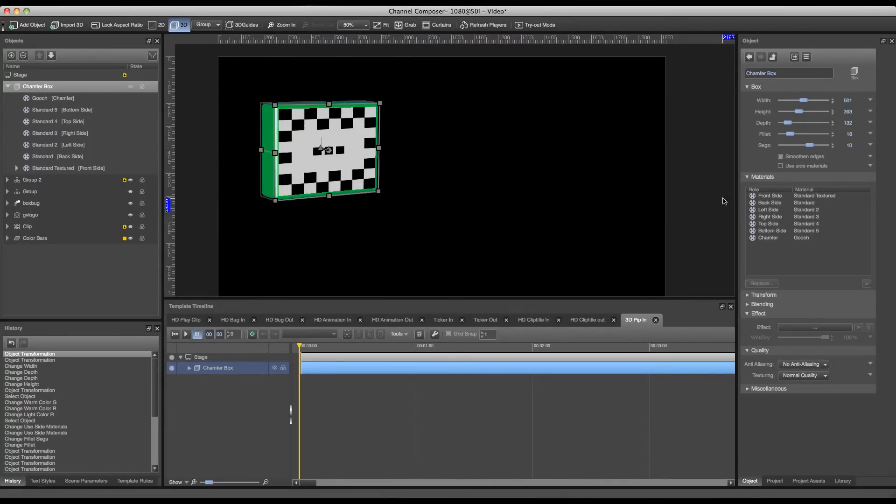
Step: Replace the main fill player of the box's Front Side material with a Clip Player
{"action": "double_click", "coordinate": [827, 196]}
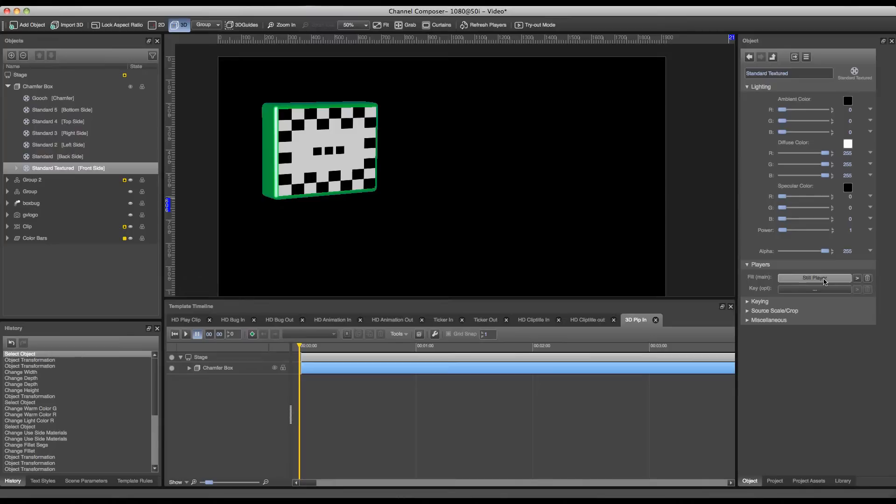
{"action": "left_click", "coordinate": [824, 279]}
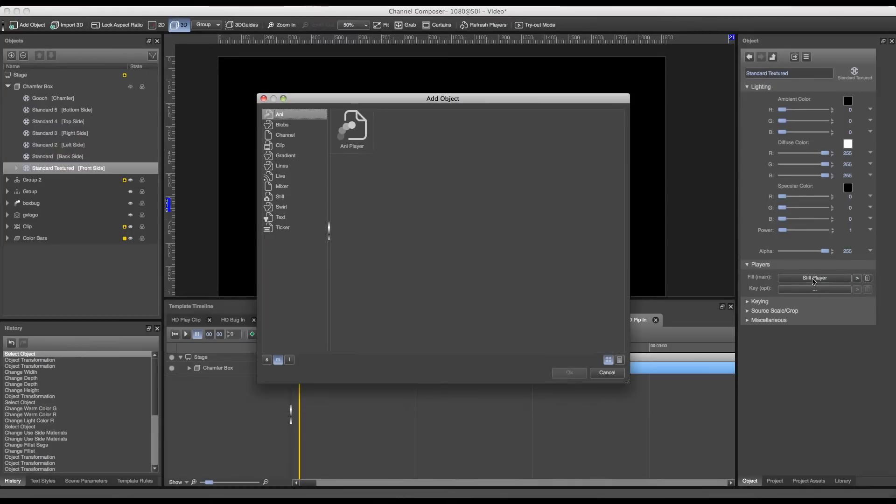
{"action": "left_click", "coordinate": [280, 144]}
{"action": "left_click", "coordinate": [352, 131]}
{"action": "left_click", "coordinate": [566, 371]}
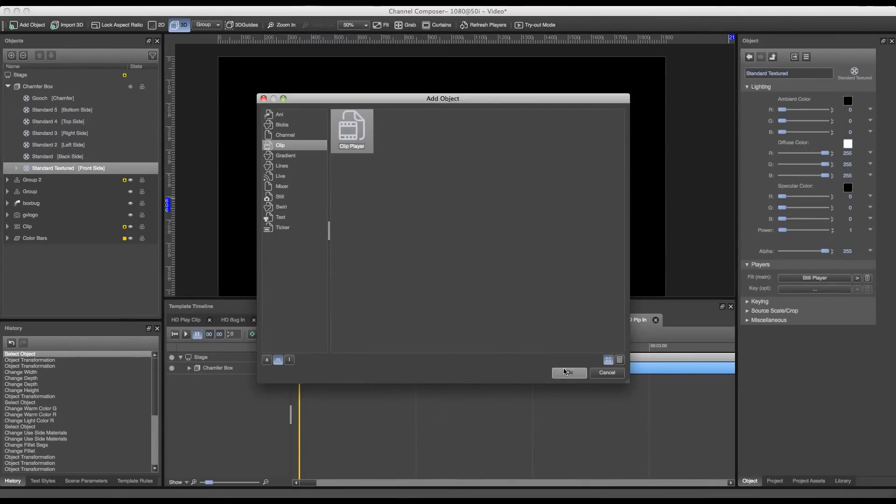
Step: Link the Clip Player's file property to a new scene parameter named "PIPClip"
{"action": "left_click", "coordinate": [857, 278]}
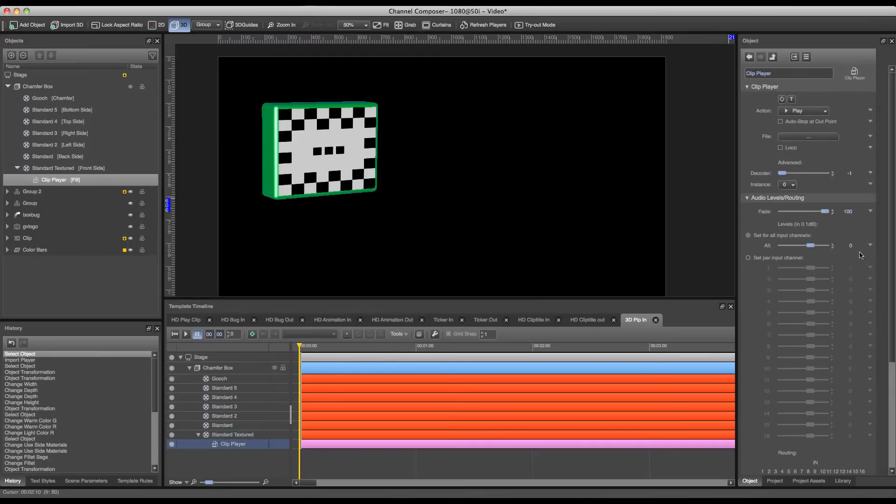
{"action": "left_click", "coordinate": [871, 136]}
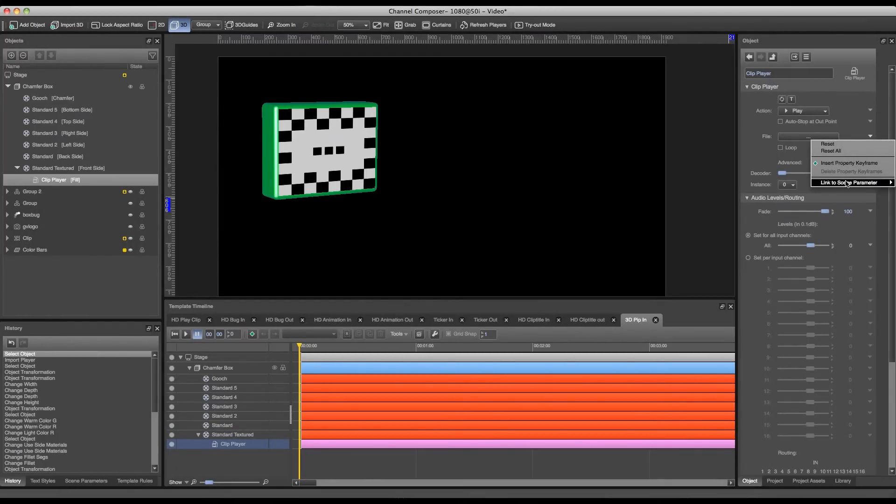
{"action": "mouse_move", "coordinate": [840, 183]}
{"action": "left_click", "coordinate": [784, 183]}
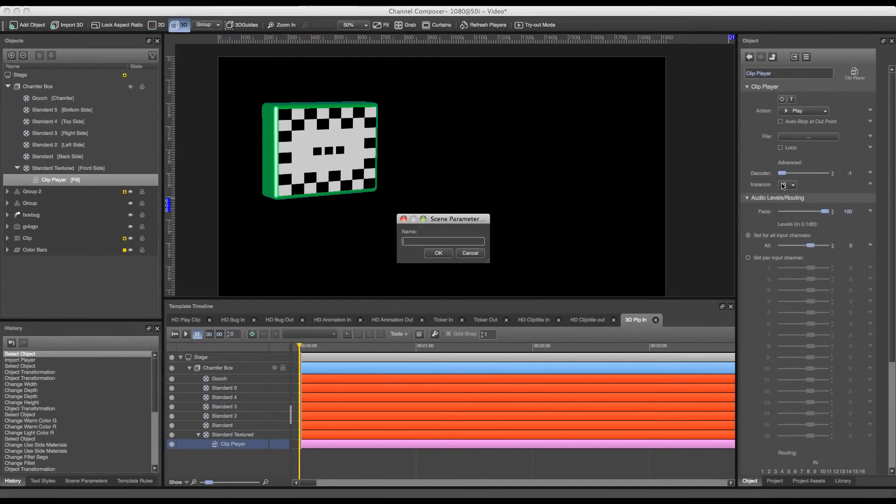
{"action": "type", "text": "Pl"}
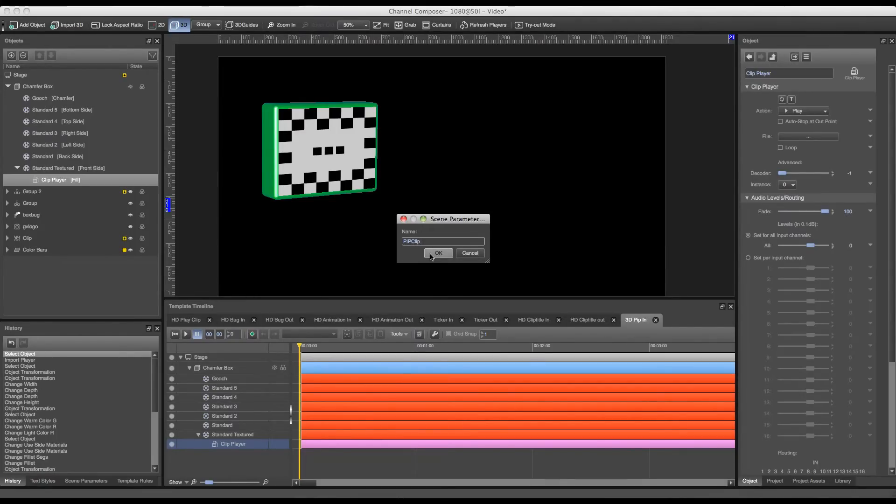
{"action": "left_click", "coordinate": [439, 253]}
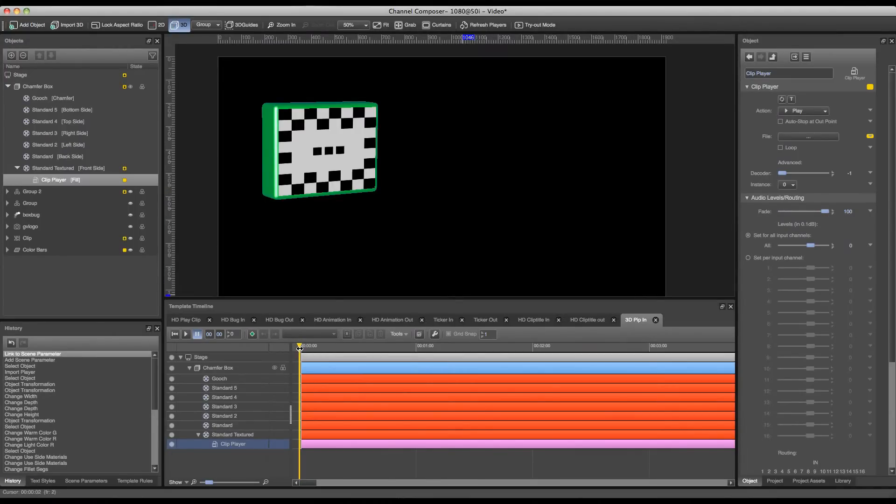
Step: Set the Clip Player's audio fade to 0 at the start of the timeline
{"action": "left_click_drag", "start_coordinate": [825, 211], "coordinate": [783, 216]}
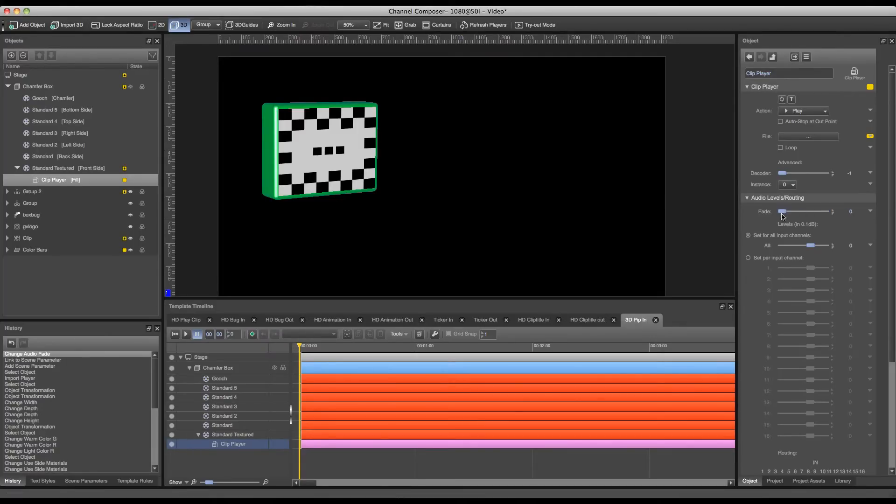
Step: Keyframe the Clip Player's audio fade at 0 at the timeline start and at 100 at the 1-second mark
{"action": "left_click", "coordinate": [870, 212]}
{"action": "left_click", "coordinate": [844, 238]}
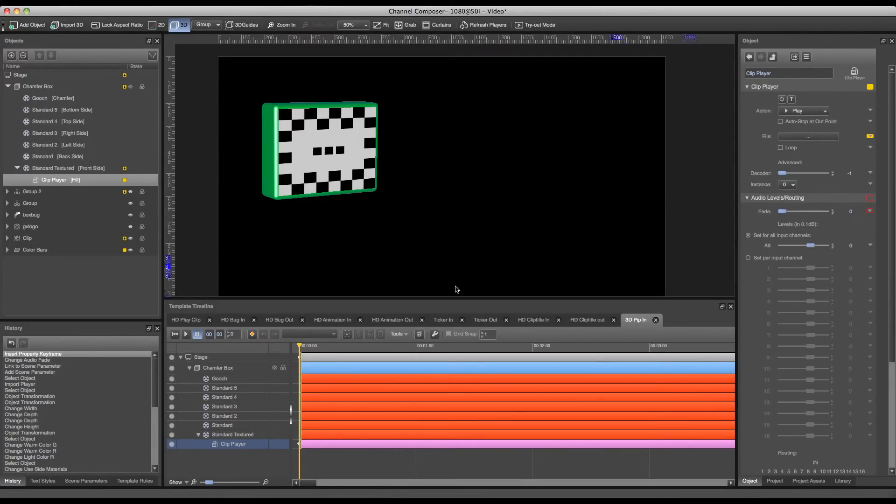
{"action": "left_click_drag", "start_coordinate": [297, 351], "coordinate": [416, 348]}
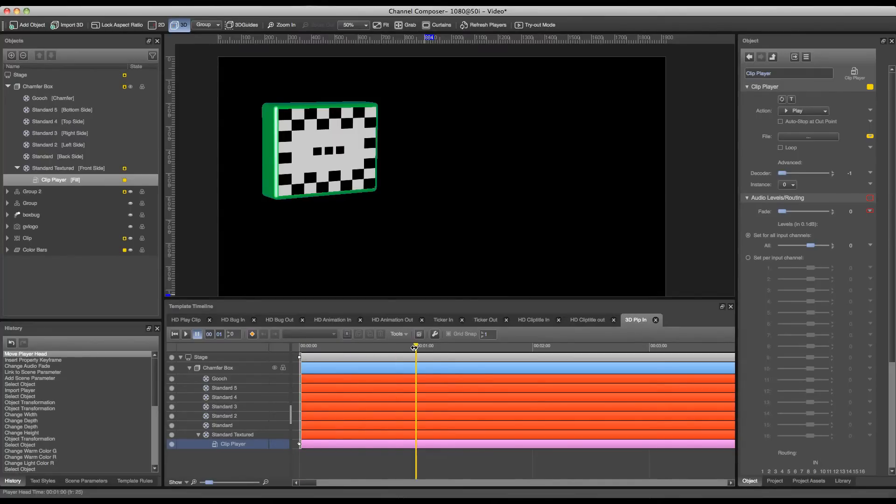
{"action": "left_click_drag", "start_coordinate": [787, 215], "coordinate": [825, 213]}
{"action": "left_click", "coordinate": [870, 212]}
{"action": "left_click", "coordinate": [844, 238]}
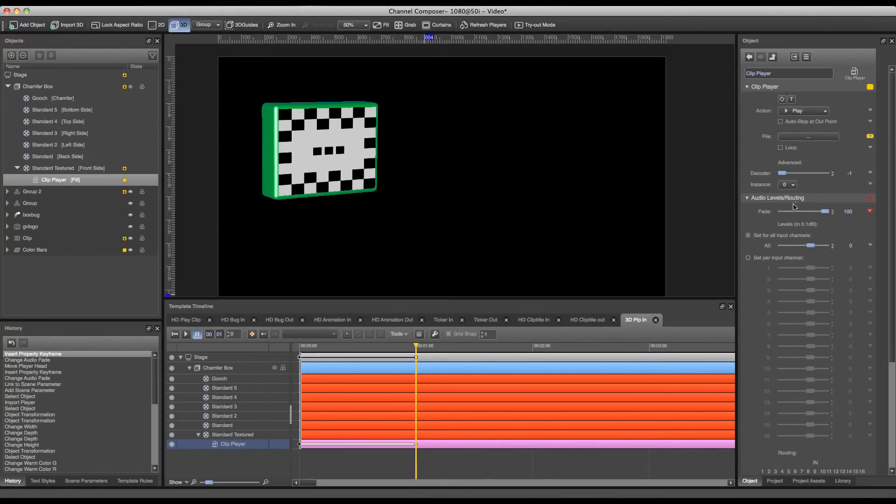
Step: Select the chamfer box on the stage, adjust its rotation slightly and set its anti-aliasing to Edges
{"action": "left_click", "coordinate": [772, 197]}
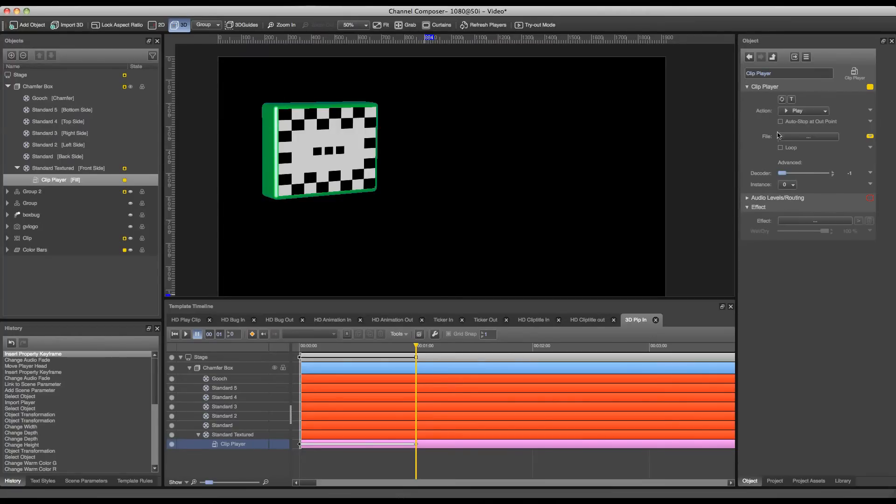
{"action": "left_click", "coordinate": [772, 57]}
{"action": "left_click", "coordinate": [772, 57]}
{"action": "left_click", "coordinate": [773, 57]}
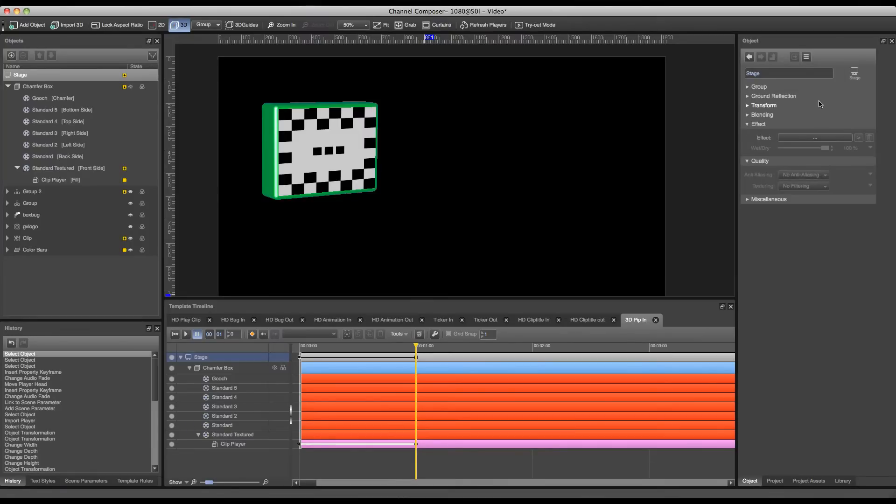
{"action": "left_click", "coordinate": [327, 154]}
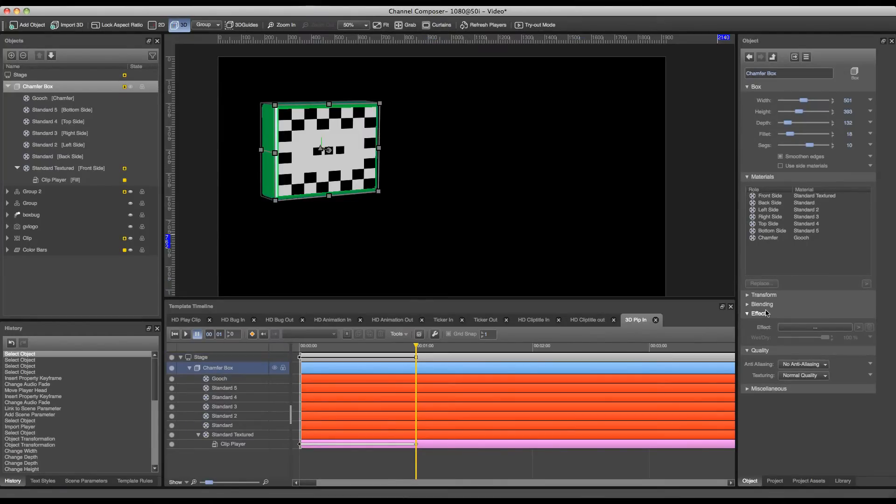
{"action": "left_click_drag", "start_coordinate": [329, 150], "coordinate": [360, 176]}
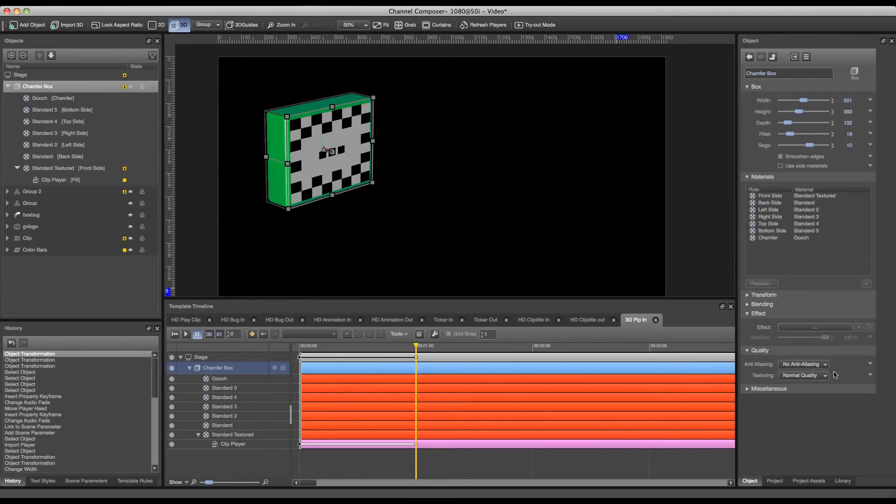
{"action": "left_click", "coordinate": [803, 364]}
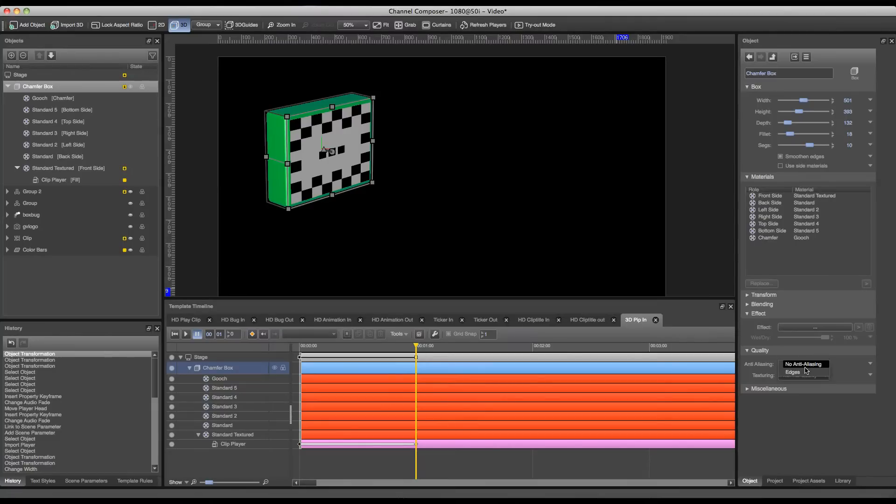
{"action": "left_click", "coordinate": [803, 373]}
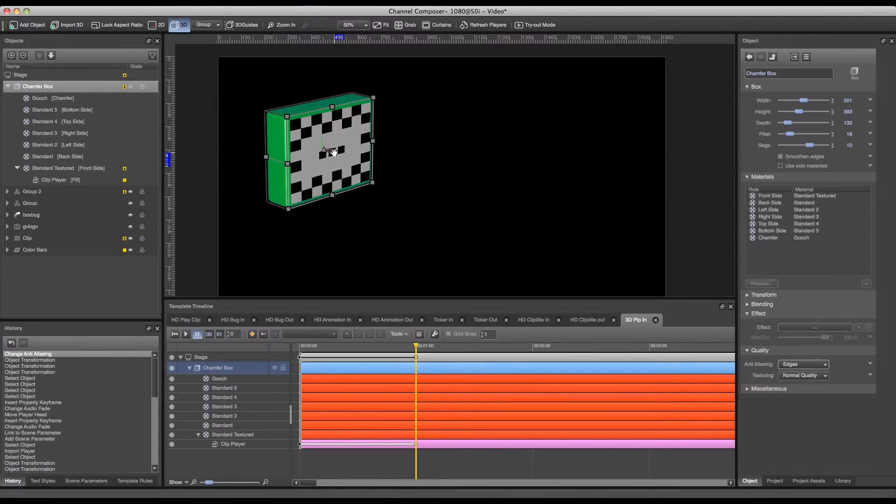
{"action": "left_click_drag", "start_coordinate": [332, 150], "coordinate": [333, 141]}
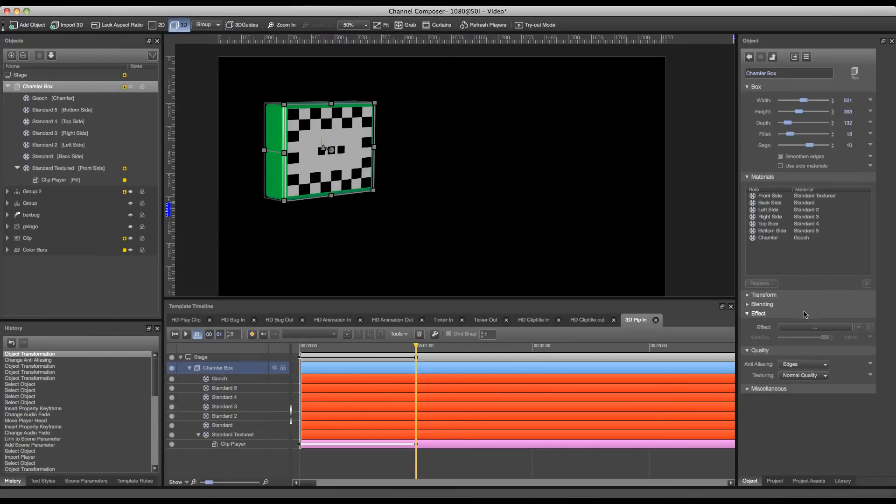
Step: Browse the available effect categories and apply a Drop Shadow effect to the chamfer box
{"action": "left_click", "coordinate": [811, 327]}
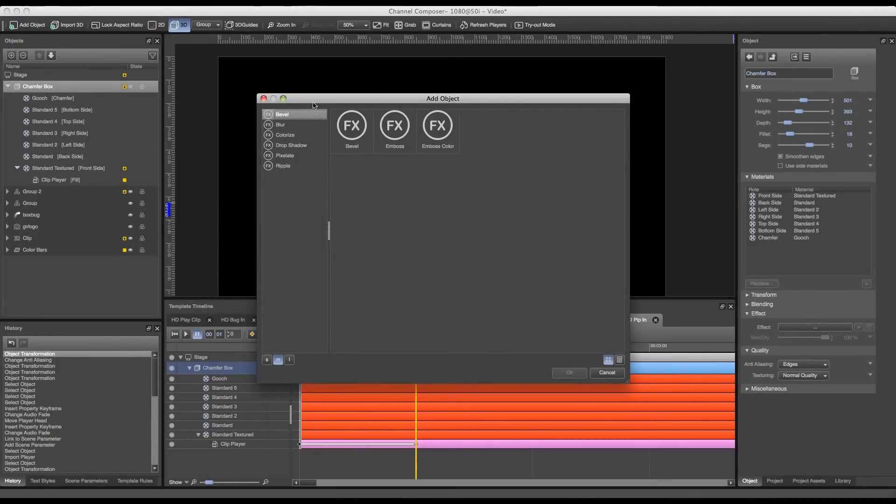
{"action": "left_click_drag", "start_coordinate": [311, 100], "coordinate": [454, 92]}
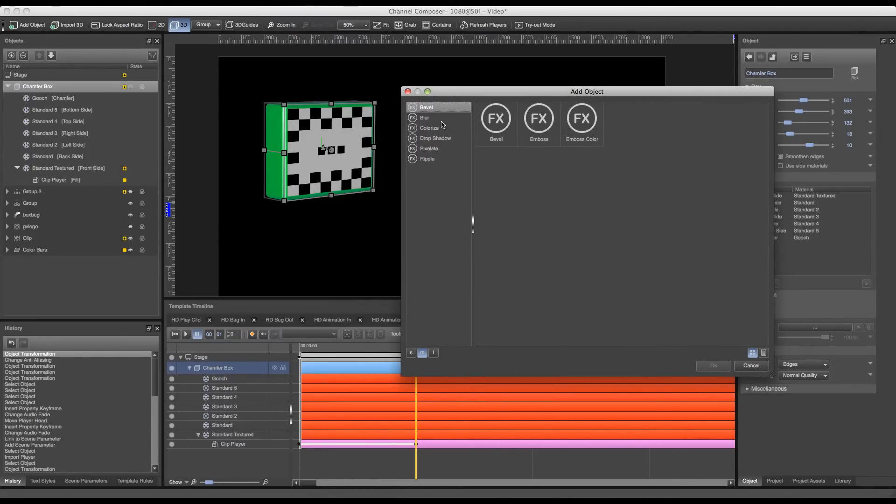
{"action": "left_click", "coordinate": [435, 118]}
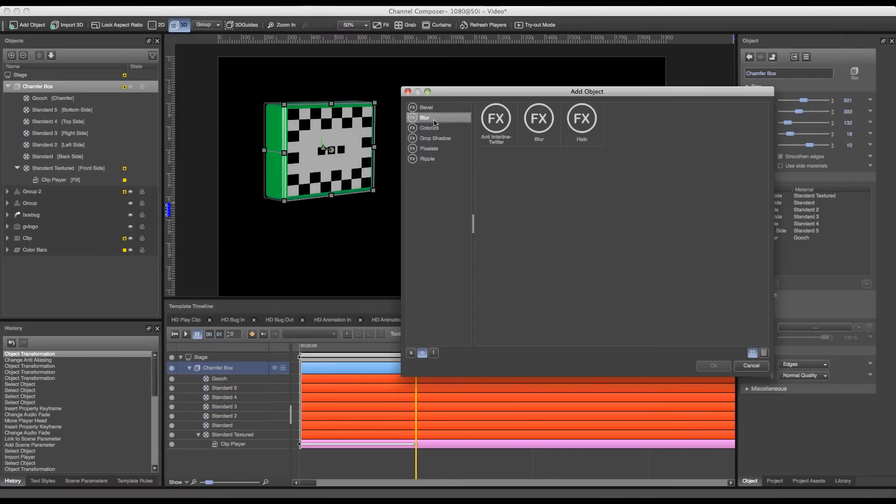
{"action": "left_click", "coordinate": [455, 128]}
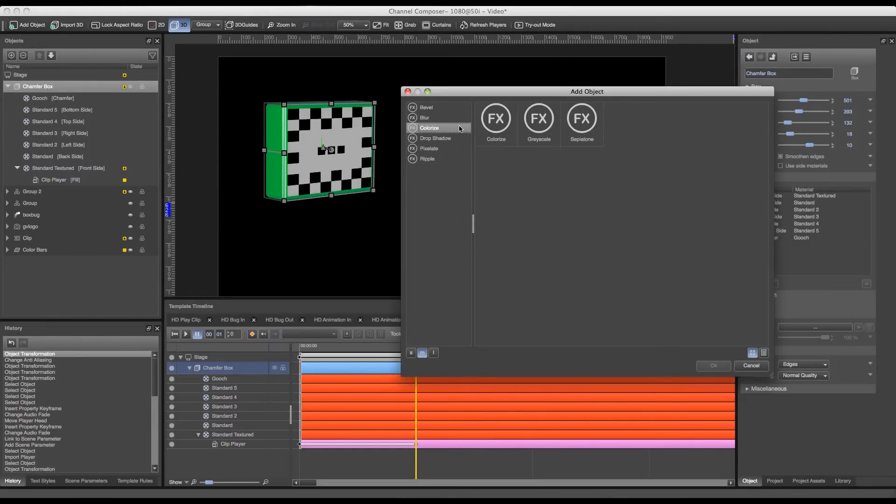
{"action": "left_click", "coordinate": [445, 138]}
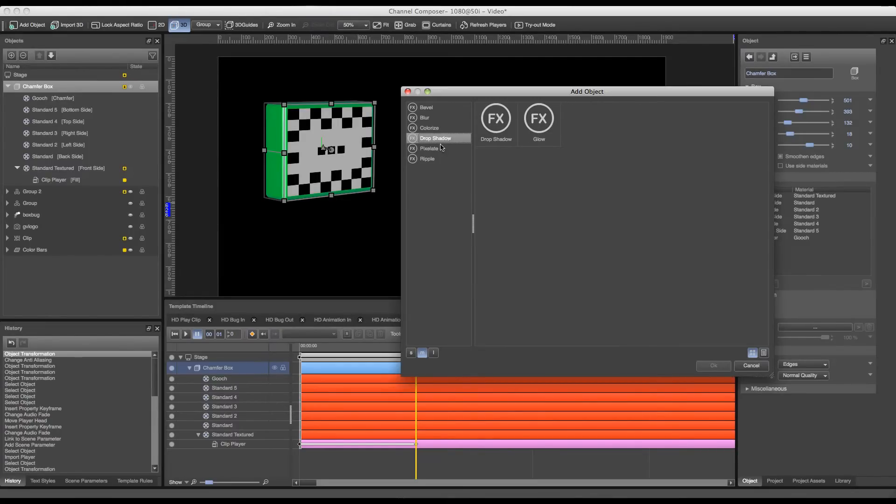
{"action": "left_click", "coordinate": [441, 148]}
{"action": "left_click", "coordinate": [443, 159]}
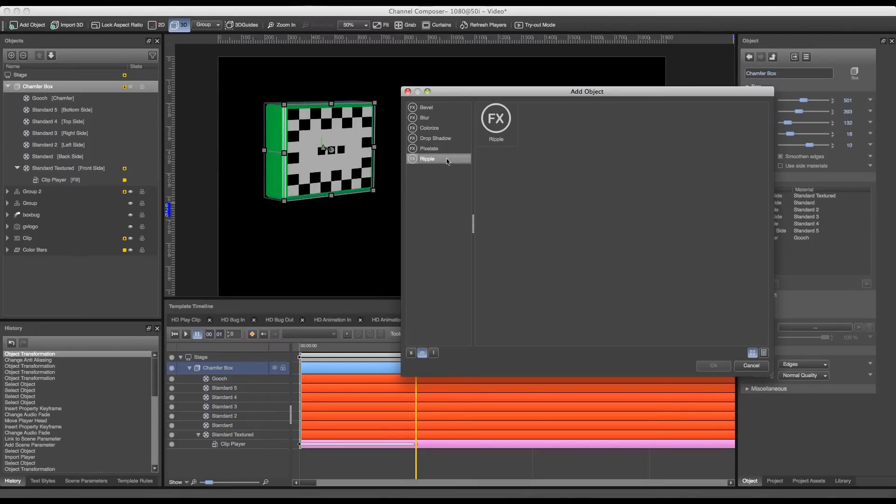
{"action": "left_click", "coordinate": [443, 139]}
{"action": "left_click", "coordinate": [511, 129]}
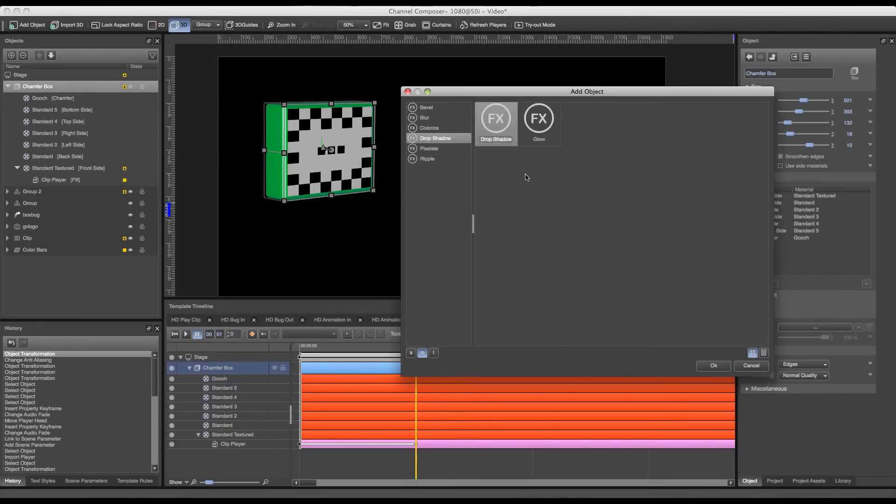
{"action": "left_click", "coordinate": [713, 365]}
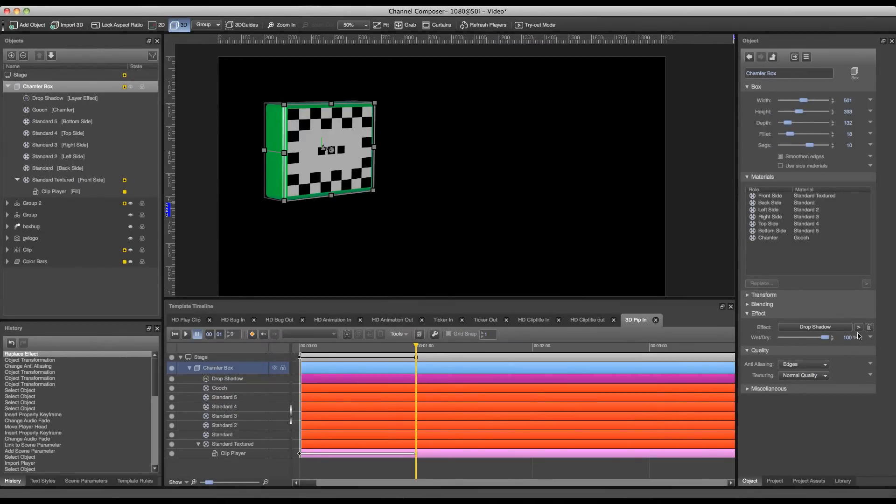
Step: Set the drop shadow's green colour channel to 255, its angle to -39° and its scaling to 90%
{"action": "left_click", "coordinate": [859, 331]}
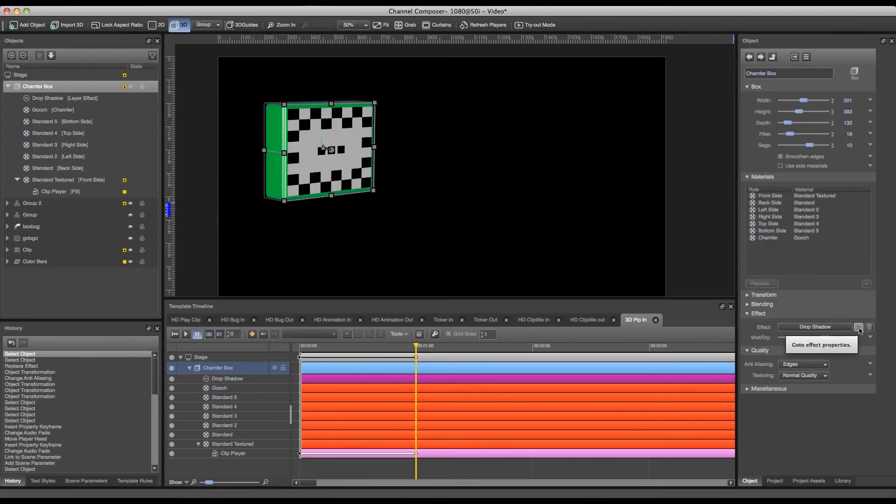
{"action": "left_click", "coordinate": [859, 328]}
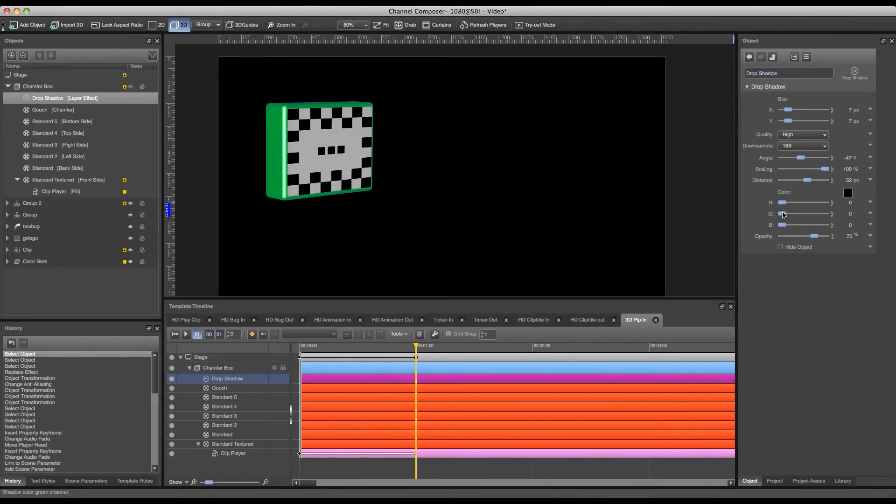
{"action": "left_click_drag", "start_coordinate": [781, 215], "coordinate": [826, 214]}
{"action": "left_click_drag", "start_coordinate": [803, 159], "coordinate": [806, 181]}
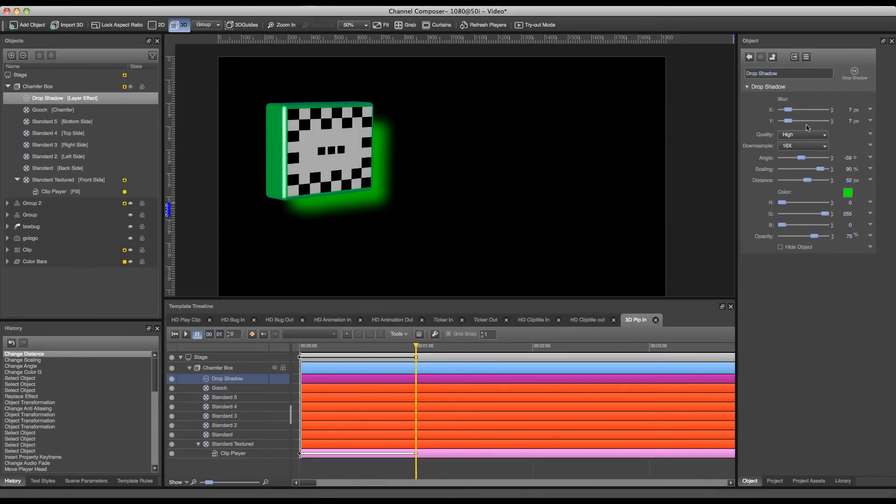
Step: Try the drop shadow's downsampling at None and set it back to 16X
{"action": "left_click", "coordinate": [802, 145]}
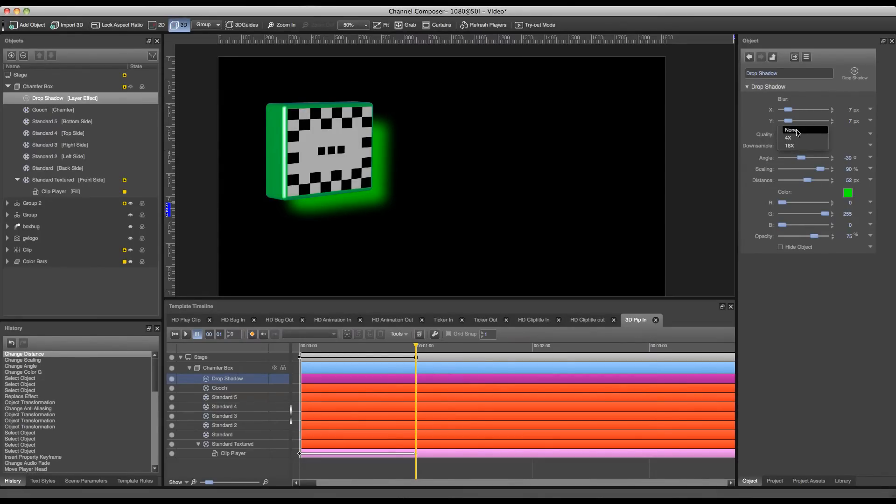
{"action": "left_click", "coordinate": [804, 139]}
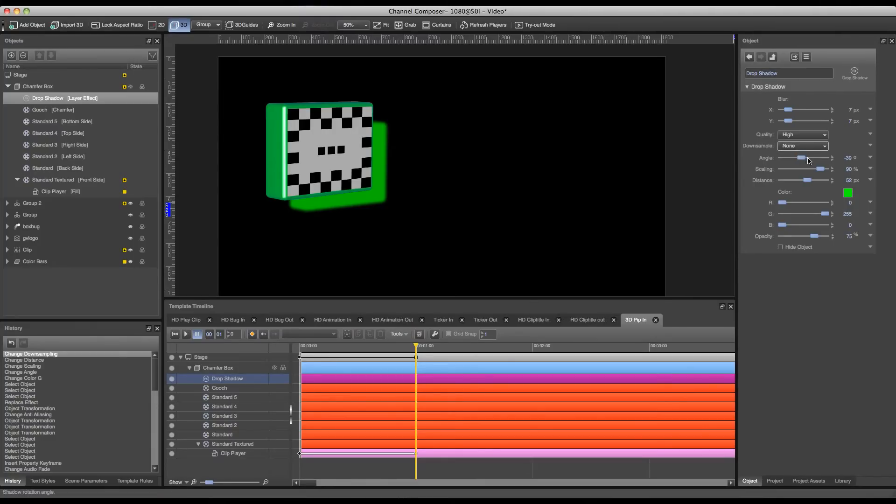
{"action": "left_click", "coordinate": [803, 145]}
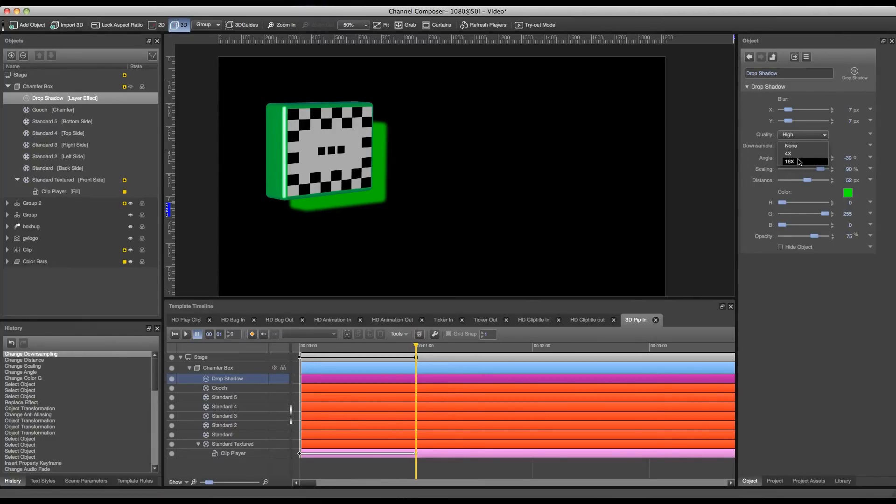
{"action": "left_click", "coordinate": [799, 161]}
Step: Add the existing Clip object to the template timeline and keyframe its audio fade at 100 at the start
{"action": "left_click", "coordinate": [773, 57]}
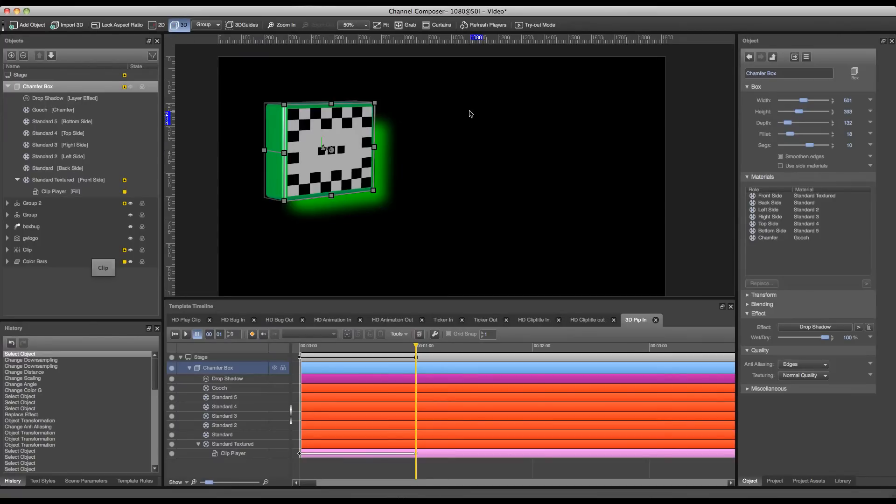
{"action": "left_click_drag", "start_coordinate": [27, 250], "coordinate": [247, 468]}
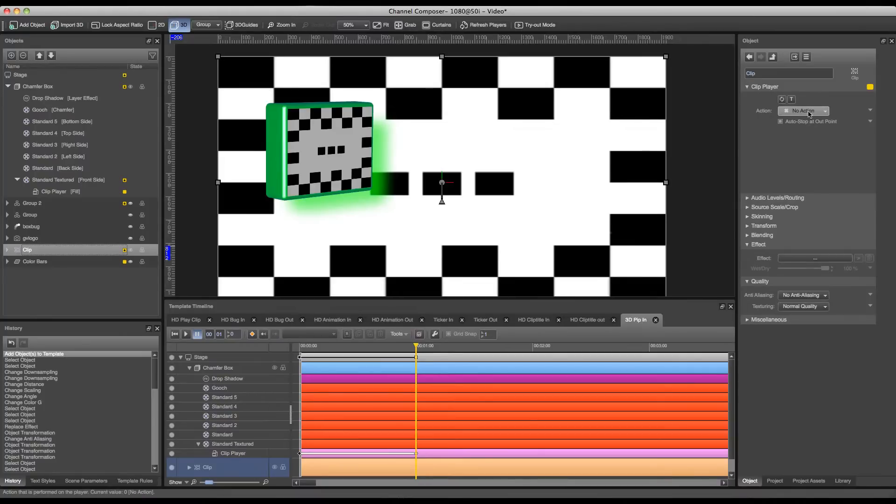
{"action": "left_click", "coordinate": [770, 199]}
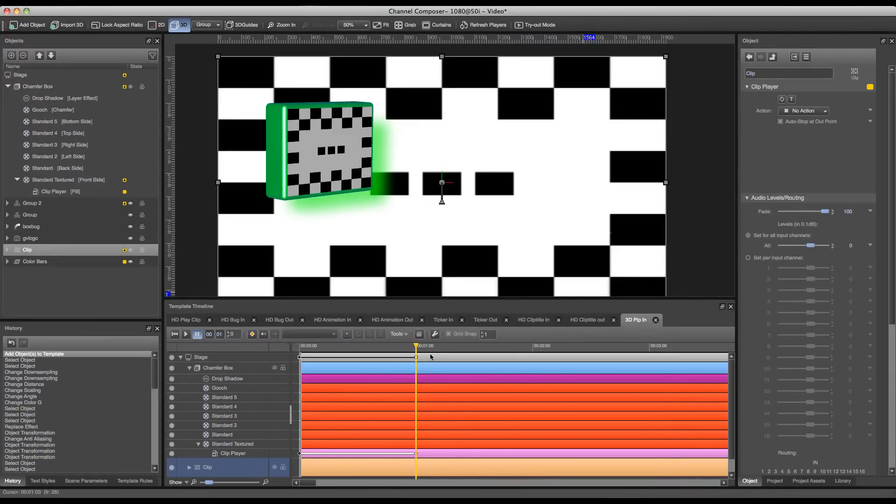
{"action": "left_click_drag", "start_coordinate": [417, 346], "coordinate": [277, 356]}
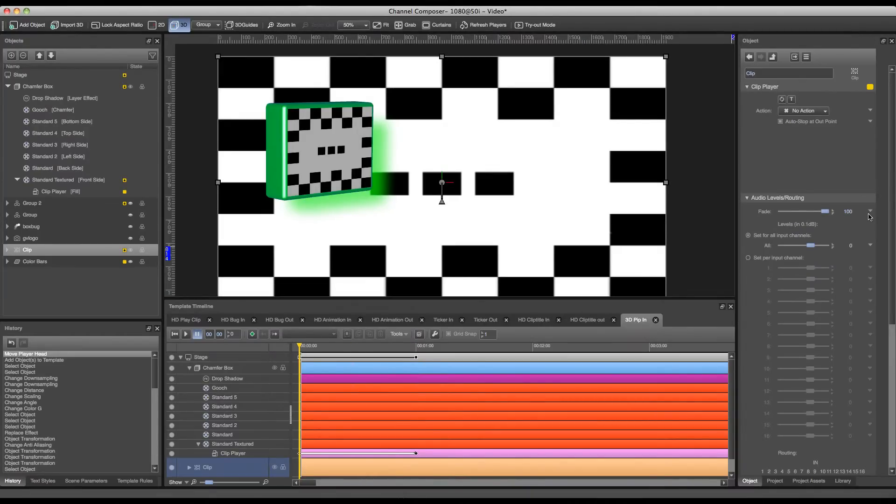
{"action": "left_click", "coordinate": [869, 211]}
{"action": "left_click", "coordinate": [840, 241]}
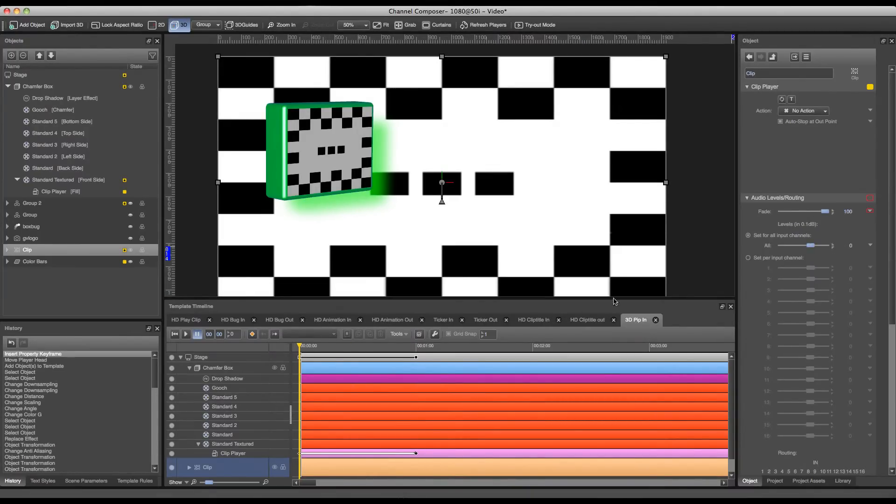
Step: Set the Clip object's audio fade to 0 at the 1-second mark and keyframe it
{"action": "left_click_drag", "start_coordinate": [330, 349], "coordinate": [416, 350]}
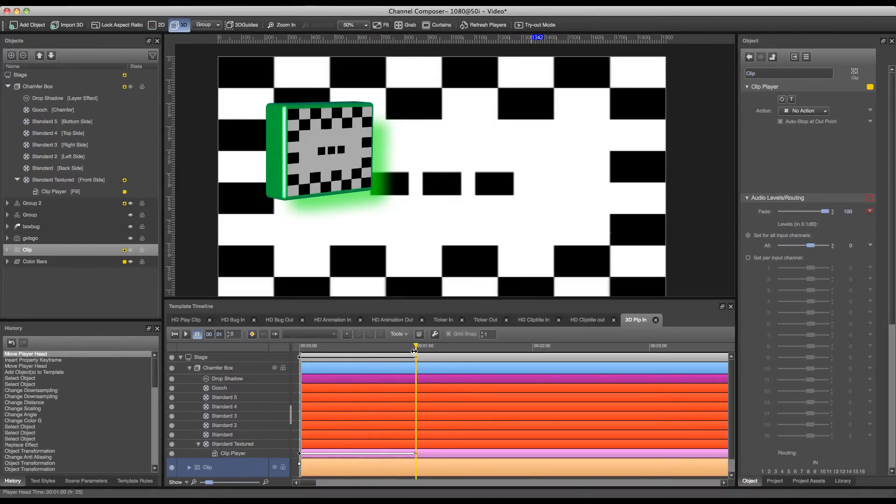
{"action": "left_click_drag", "start_coordinate": [824, 212], "coordinate": [783, 213]}
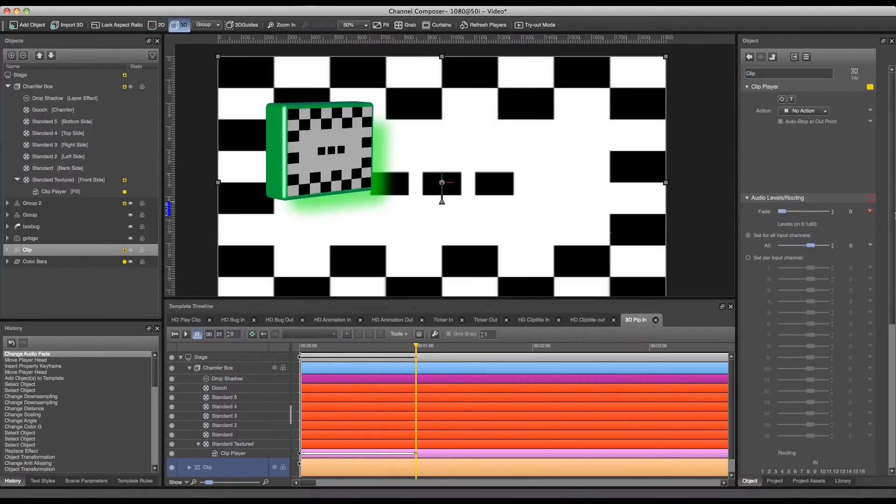
{"action": "left_click", "coordinate": [870, 213]}
{"action": "left_click", "coordinate": [840, 235]}
Step: Collapse the Chamfer Box track and insert a keyframe for the whole box at the 1-second mark
{"action": "key", "text": "Home"}
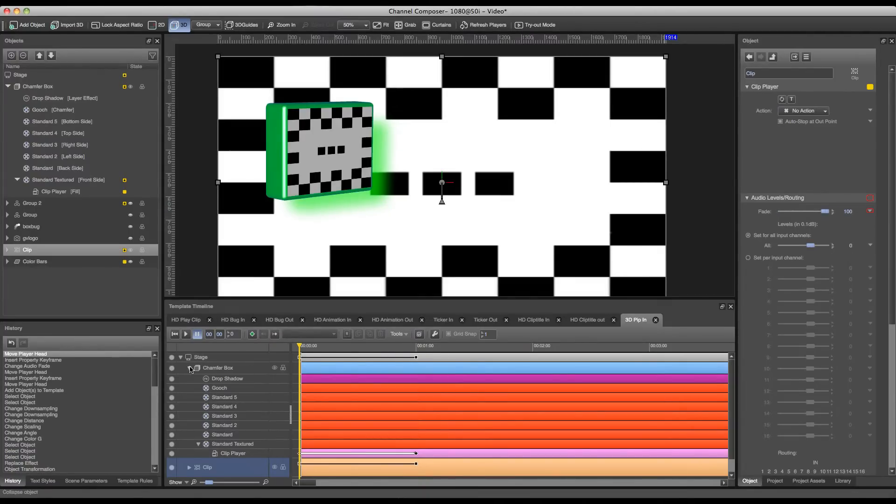
{"action": "left_click", "coordinate": [189, 368]}
{"action": "left_click", "coordinate": [214, 369]}
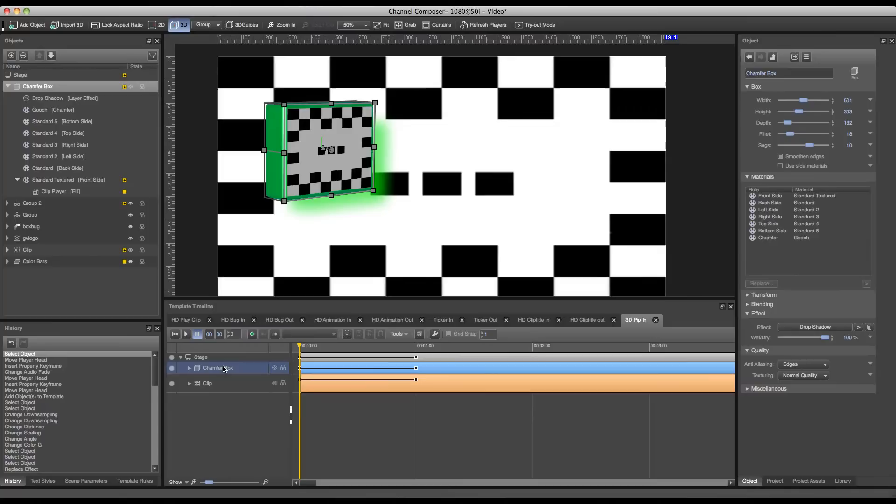
{"action": "left_click", "coordinate": [274, 333]}
{"action": "left_click", "coordinate": [253, 330]}
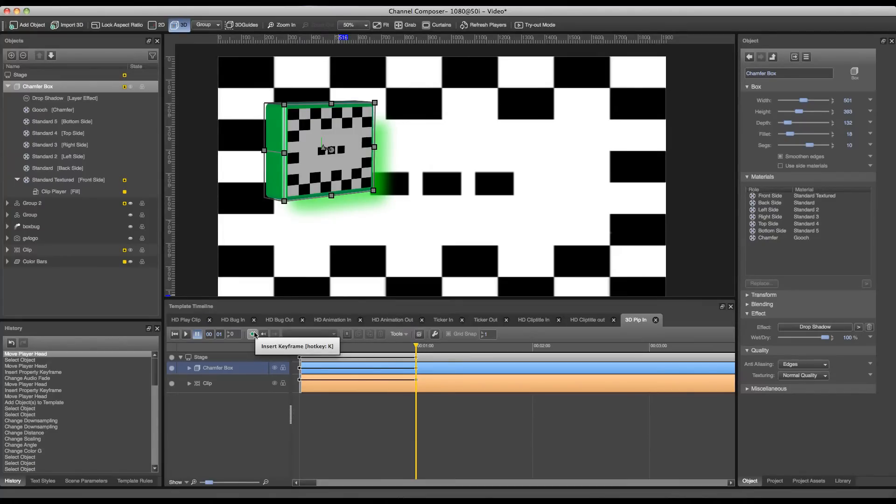
{"action": "left_click", "coordinate": [255, 335]}
{"action": "left_click", "coordinate": [415, 348]}
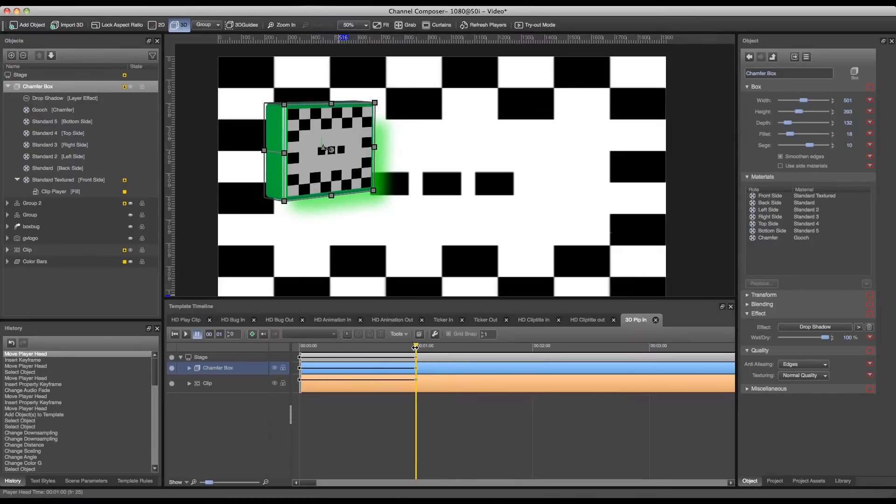
Step: At the timeline start, shrink, rotate and move the Chamfer Box outside the stage's upper-left corner, and insert a keyframe there
{"action": "left_click_drag", "start_coordinate": [416, 346], "coordinate": [300, 346]}
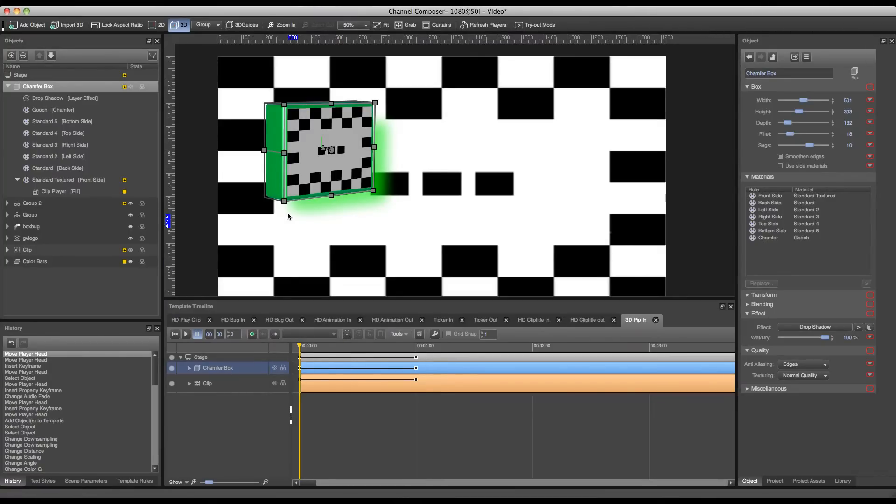
{"action": "left_click_drag", "start_coordinate": [322, 145], "coordinate": [200, 91]}
{"action": "left_click_drag", "start_coordinate": [299, 117], "coordinate": [446, 204]}
{"action": "left_click_drag", "start_coordinate": [326, 195], "coordinate": [273, 105]}
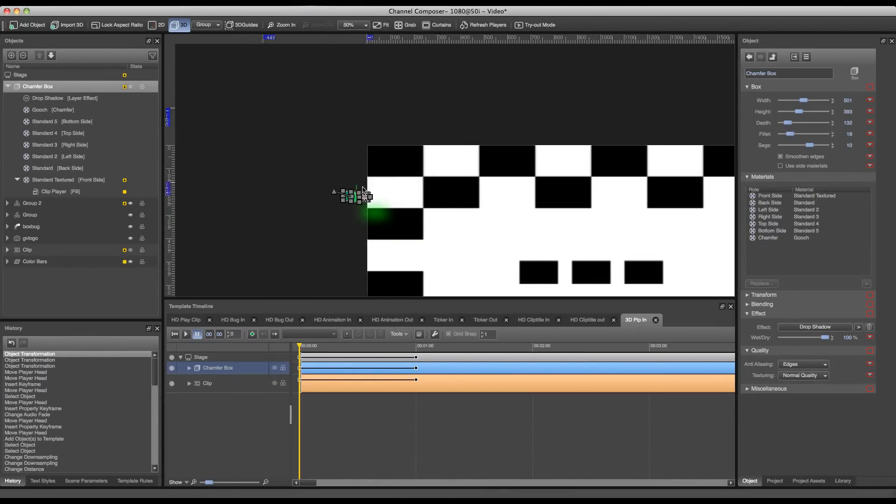
{"action": "left_click_drag", "start_coordinate": [353, 196], "coordinate": [334, 168]}
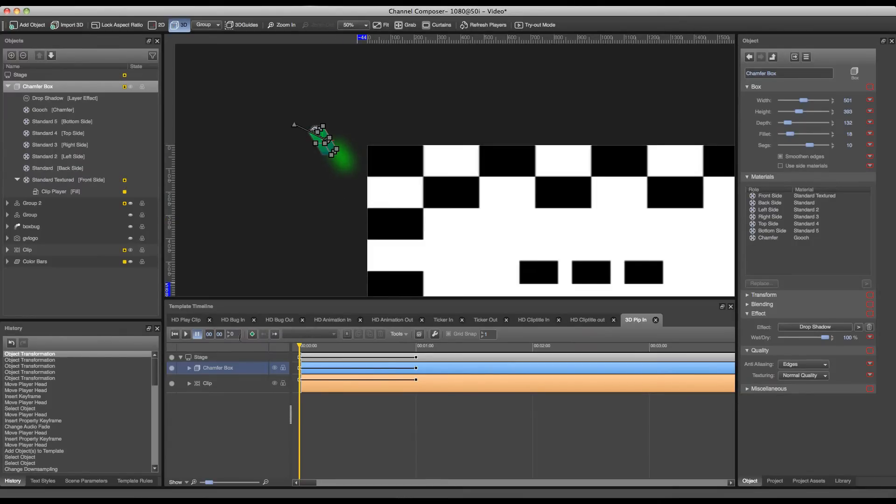
{"action": "left_click", "coordinate": [252, 334]}
Step: Play the 3D Pip In template to check the box's fly-in, and return the player head to the start
{"action": "left_click", "coordinate": [185, 333]}
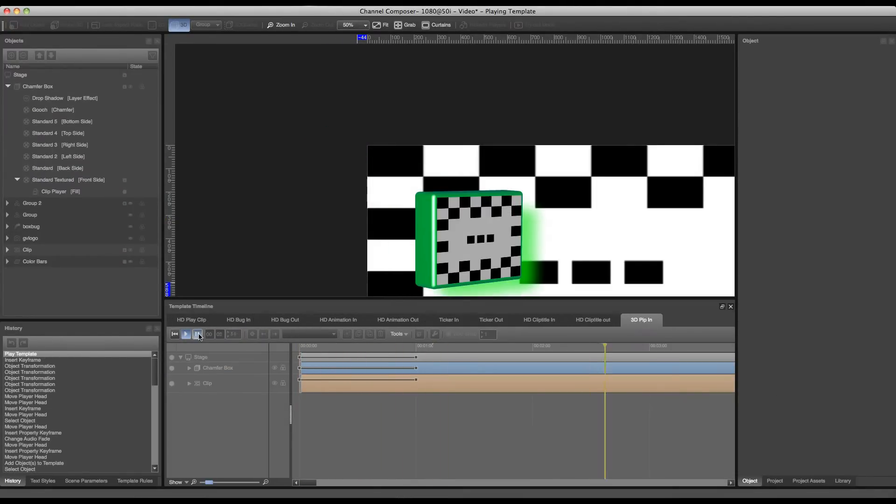
{"action": "left_click", "coordinate": [197, 334]}
{"action": "left_click", "coordinate": [175, 334]}
{"action": "left_click_drag", "start_coordinate": [440, 189], "coordinate": [314, 136]}
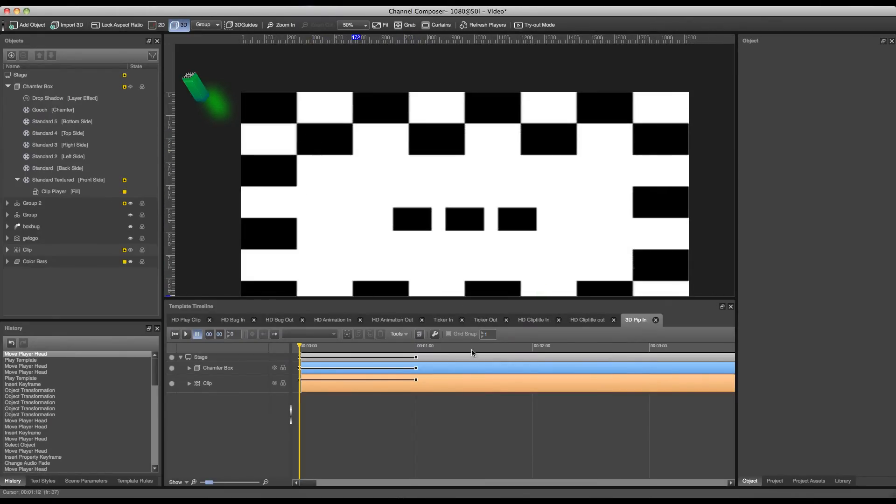
Step: Duplicate the 3D Pip In template and rename the copy as 3D Pip Out
{"action": "left_click", "coordinate": [419, 334]}
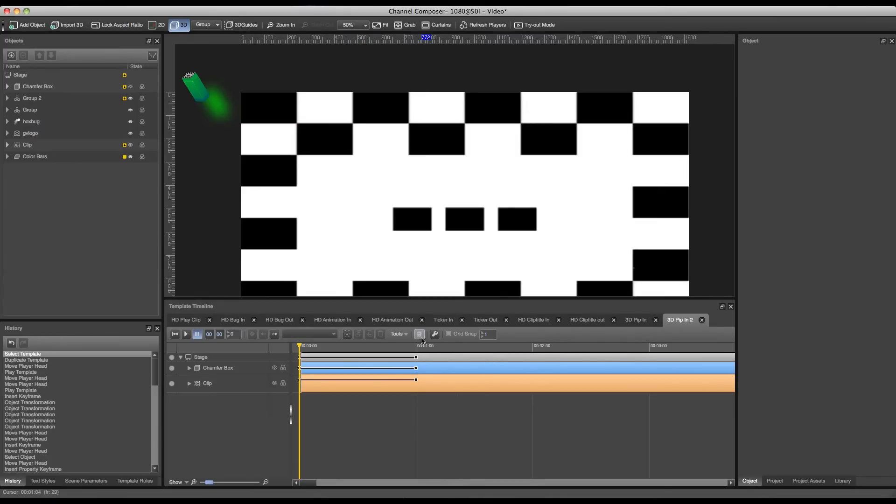
{"action": "double_click", "coordinate": [687, 326]}
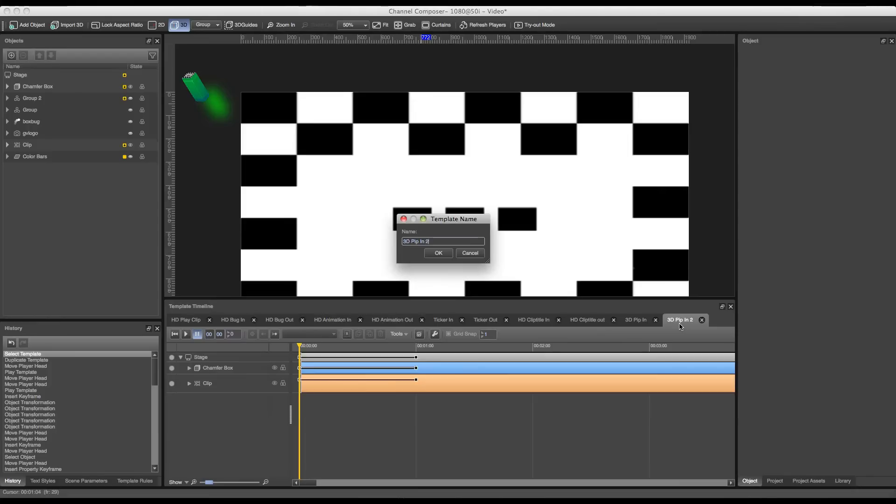
{"action": "key", "text": "BackSpace"}
{"action": "type", "text": "Out"}
{"action": "key", "text": "Return"}
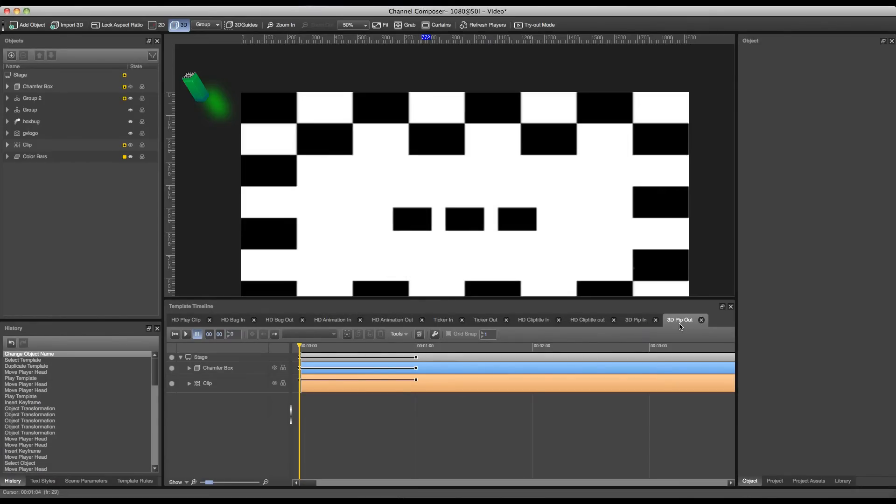
Step: Select all keyframes in the 3D Pip Out template and reverse them
{"action": "left_click", "coordinate": [347, 334]}
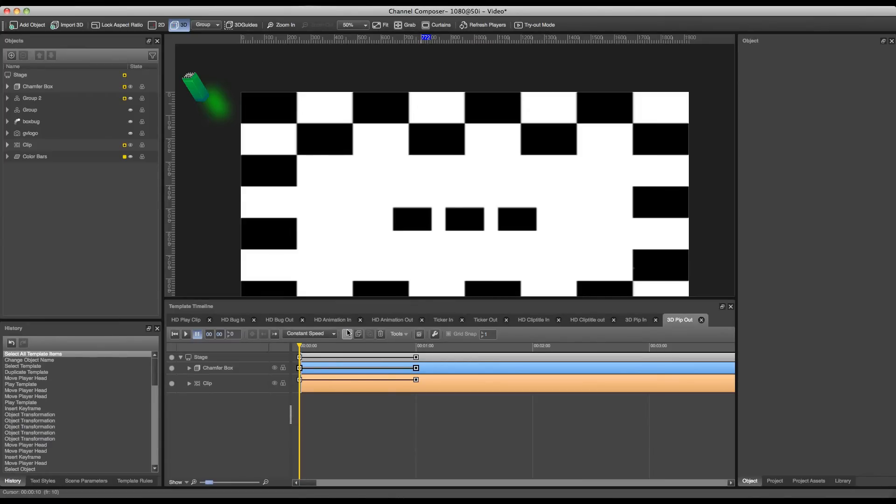
{"action": "left_click", "coordinate": [395, 334]}
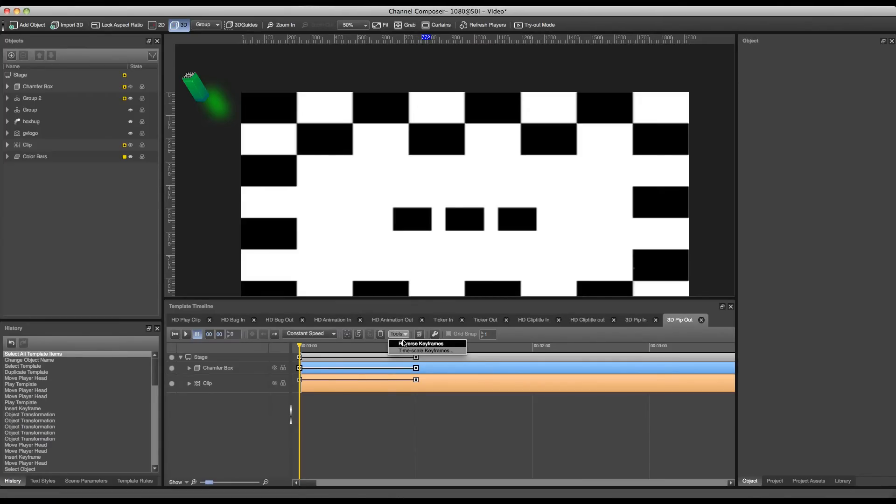
{"action": "left_click", "coordinate": [404, 344]}
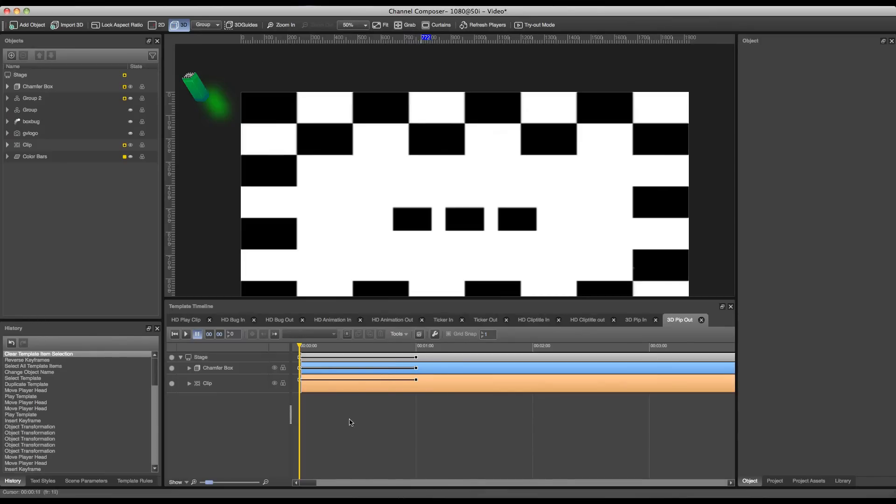
Step: Enable an out point for the Chamfer Box and place it just after the 1-second mark
{"action": "left_click_drag", "start_coordinate": [300, 349], "coordinate": [416, 358]}
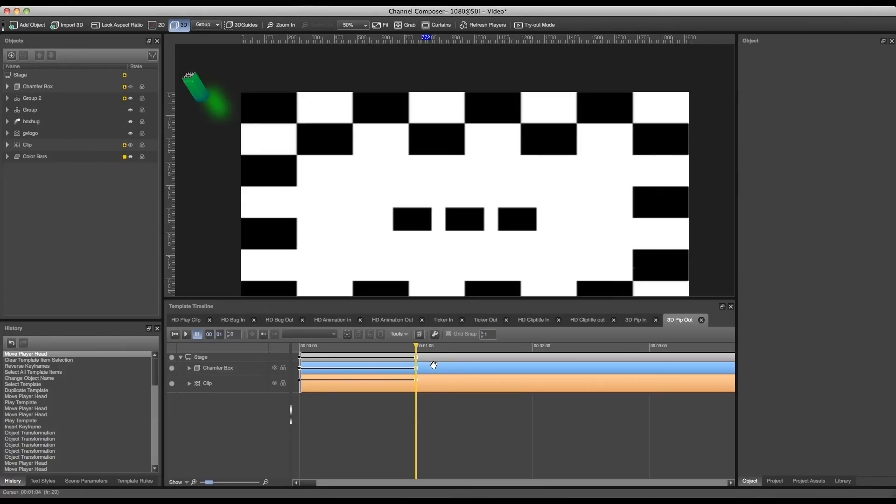
{"action": "right_click", "coordinate": [430, 366]}
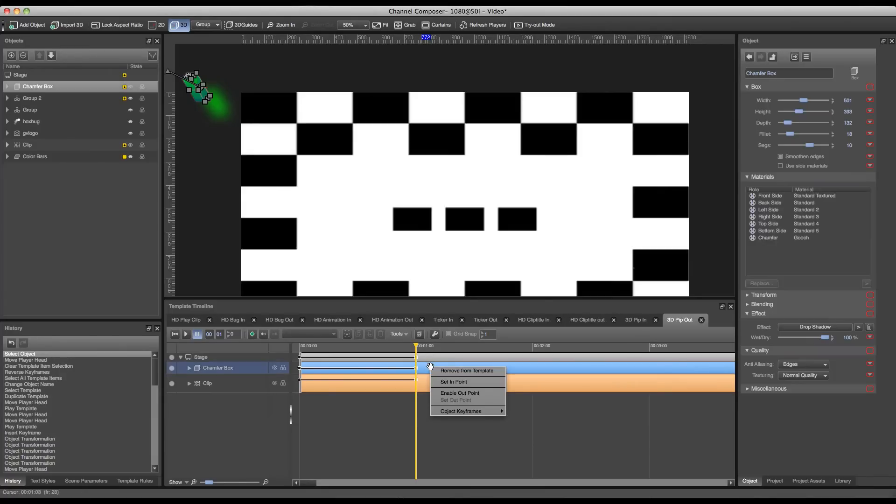
{"action": "left_click", "coordinate": [440, 391]}
{"action": "left_click_drag", "start_coordinate": [430, 368], "coordinate": [422, 368]}
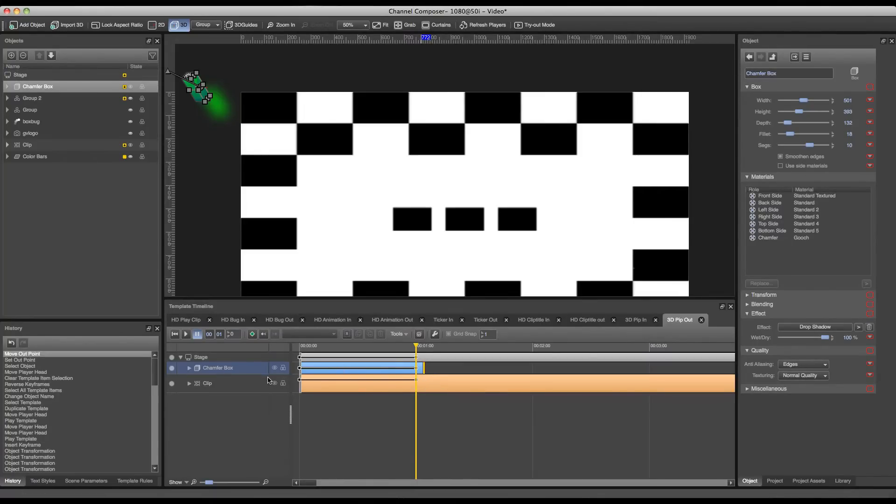
Step: Change the action of the Clip Player on the box's Standard Textured material to No Action, and return the player head to the start
{"action": "left_click", "coordinate": [189, 368]}
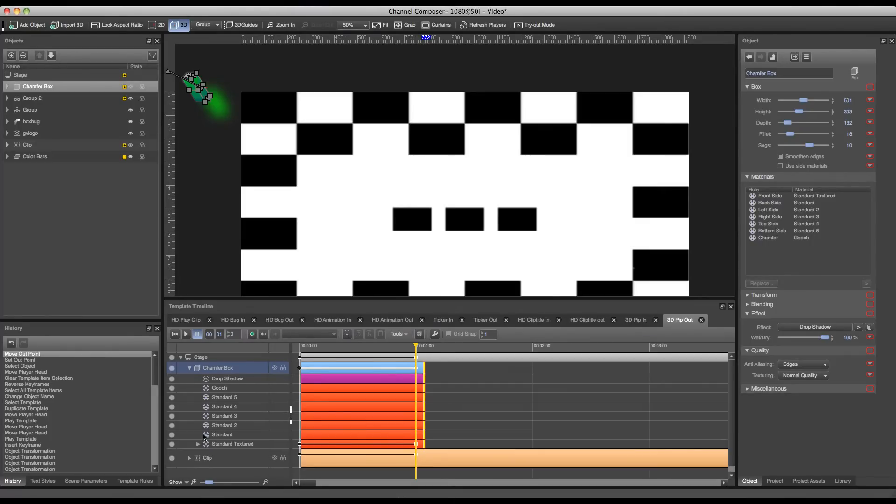
{"action": "left_click", "coordinate": [199, 445]}
{"action": "left_click", "coordinate": [227, 453]}
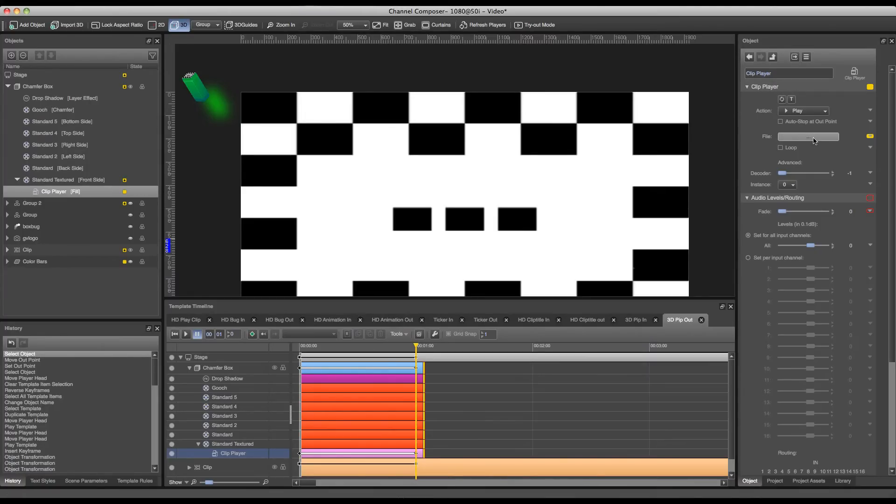
{"action": "left_click", "coordinate": [806, 112]}
{"action": "left_click", "coordinate": [807, 97]}
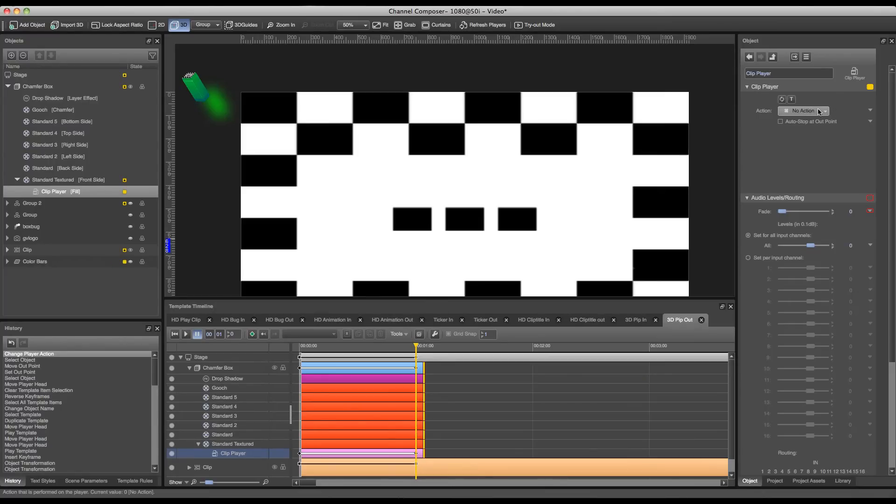
{"action": "left_click_drag", "start_coordinate": [415, 346], "coordinate": [300, 345]}
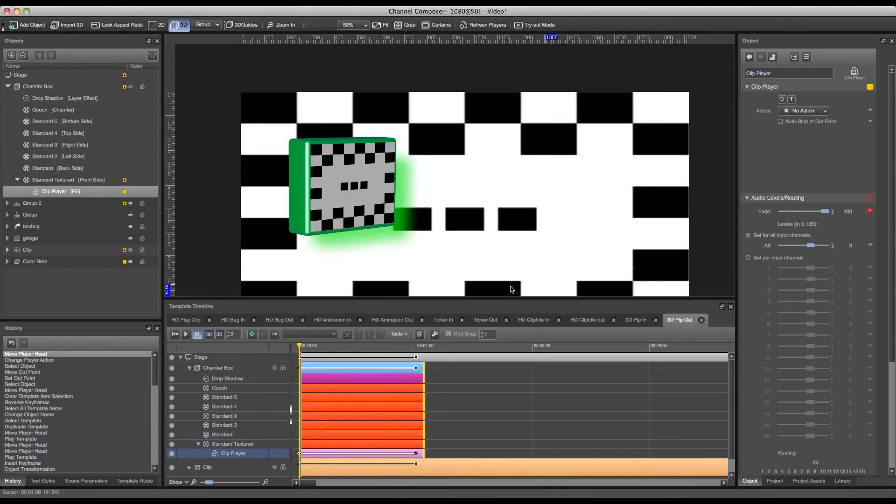
{"action": "left_click", "coordinate": [666, 326]}
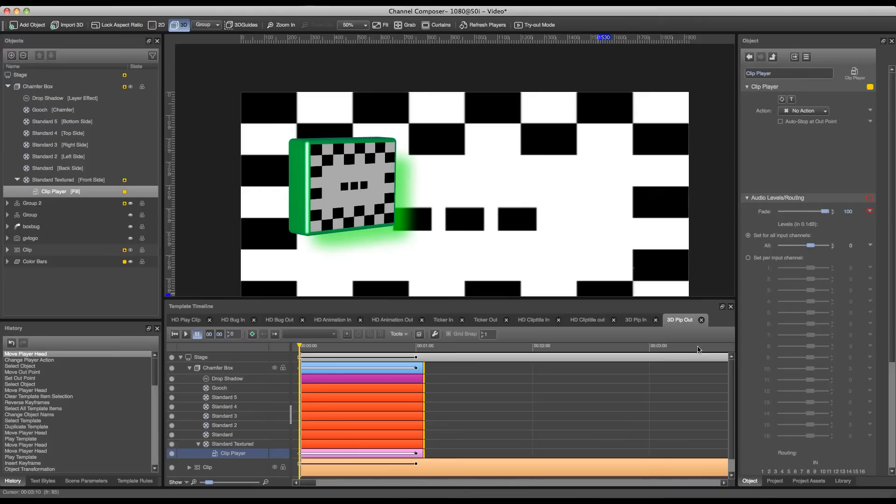
Step: Create a new format in the project and name it PIP
{"action": "left_click", "coordinate": [775, 482]}
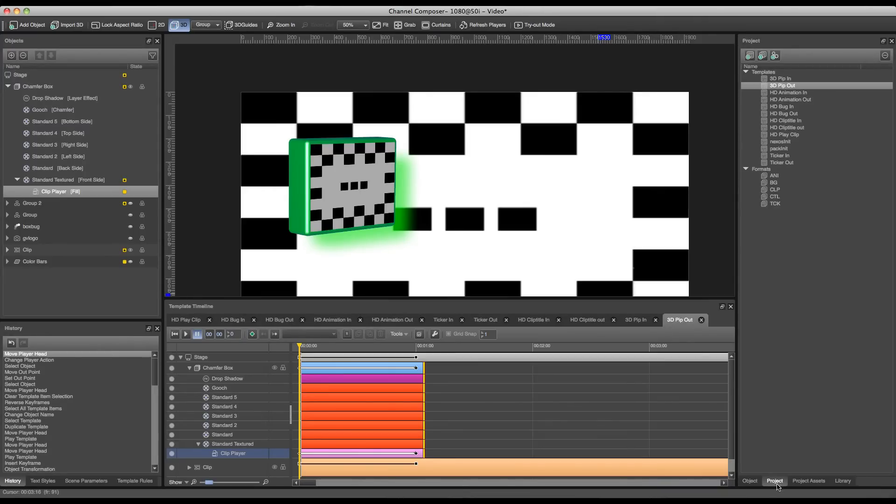
{"action": "left_click", "coordinate": [763, 55]}
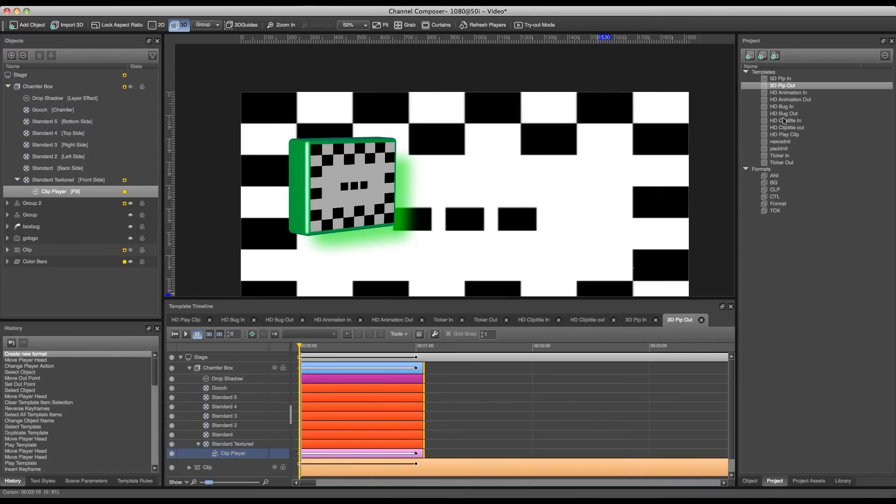
{"action": "right_click", "coordinate": [781, 205]}
{"action": "left_click", "coordinate": [789, 204]}
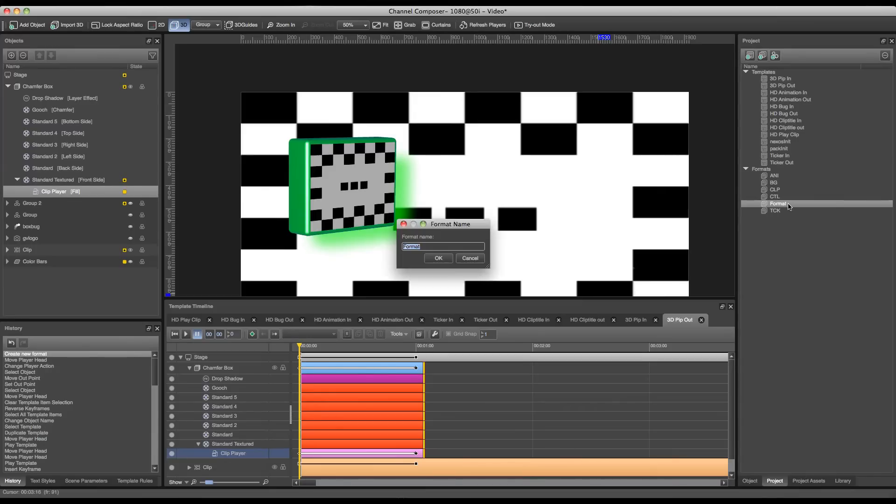
{"action": "type", "text": "PIP"}
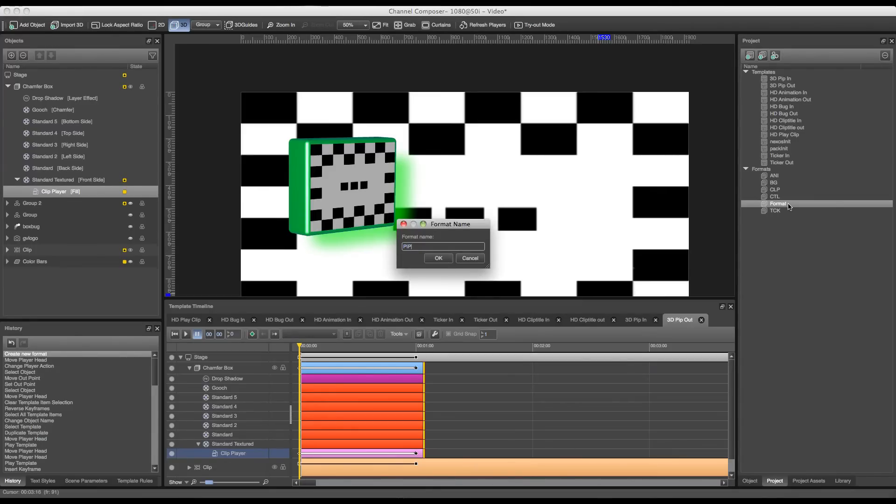
{"action": "key", "text": "Return"}
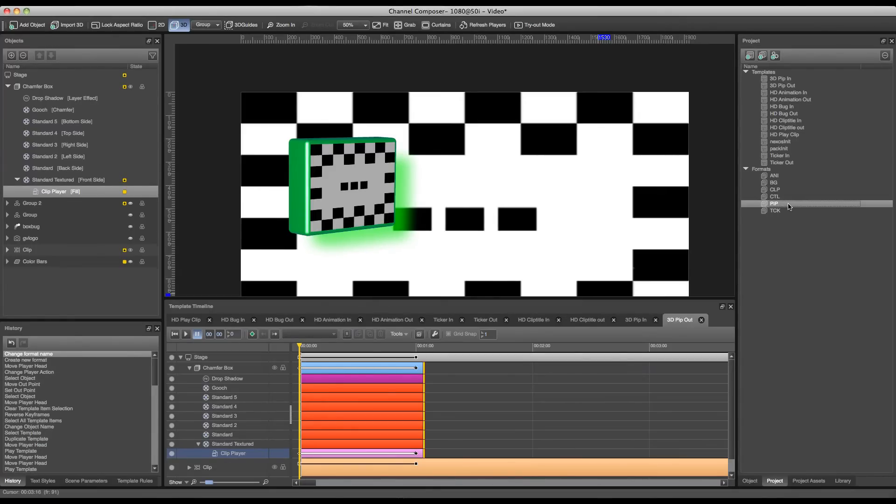
Step: Open the PIP format, add the 3D Pip In and 3D Pip Out templates to it, and expand their properties
{"action": "double_click", "coordinate": [788, 205]}
{"action": "left_click_drag", "start_coordinate": [781, 79], "coordinate": [311, 371]}
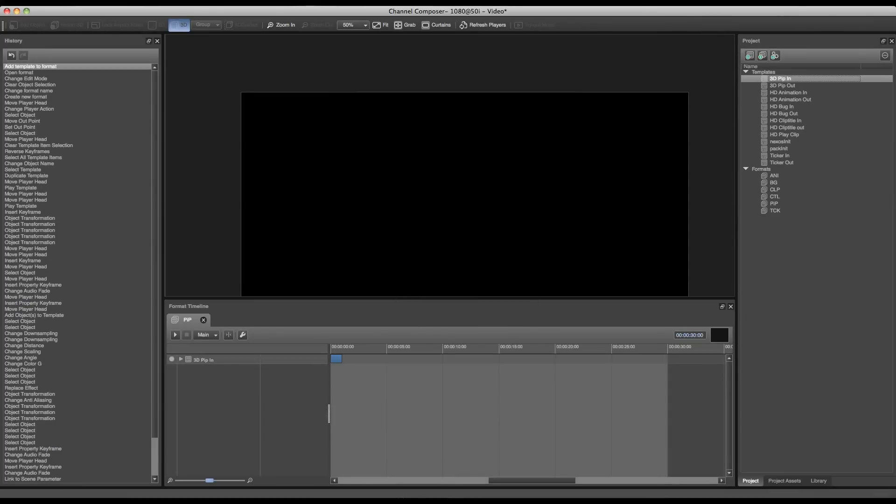
{"action": "left_click_drag", "start_coordinate": [778, 88], "coordinate": [233, 382]}
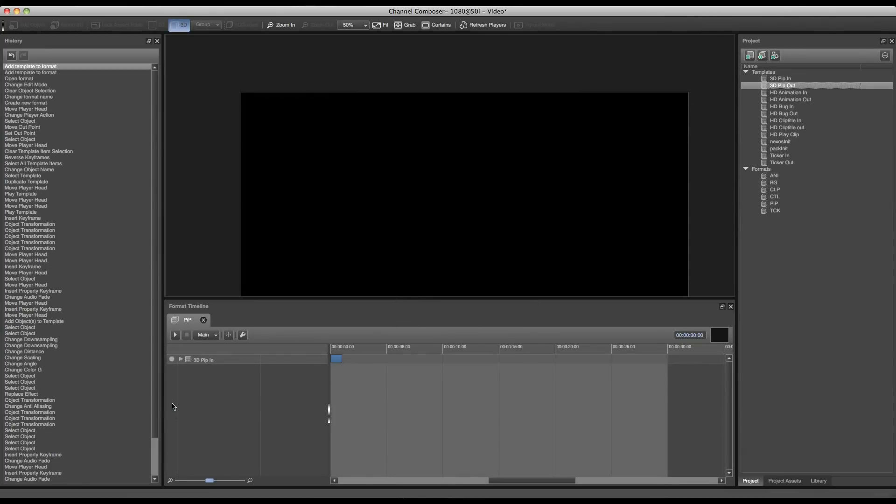
{"action": "left_click", "coordinate": [181, 368]}
{"action": "left_click", "coordinate": [181, 369]}
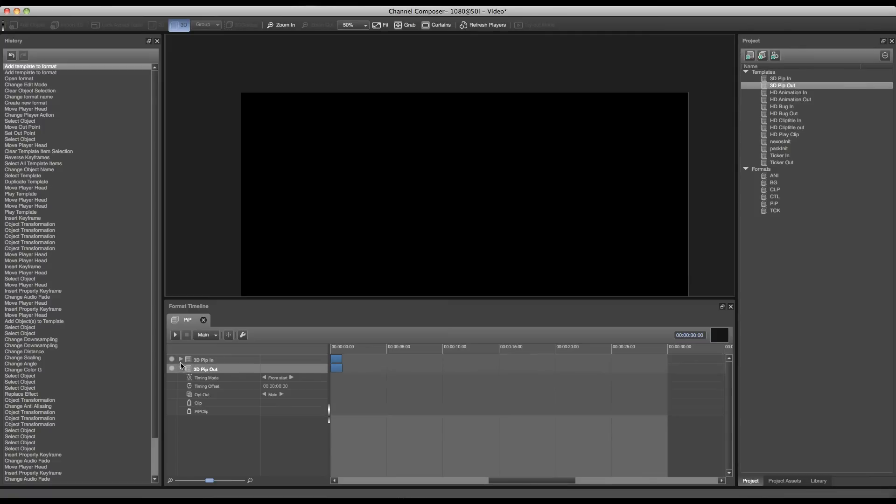
{"action": "left_click", "coordinate": [180, 363]}
{"action": "left_click", "coordinate": [181, 359]}
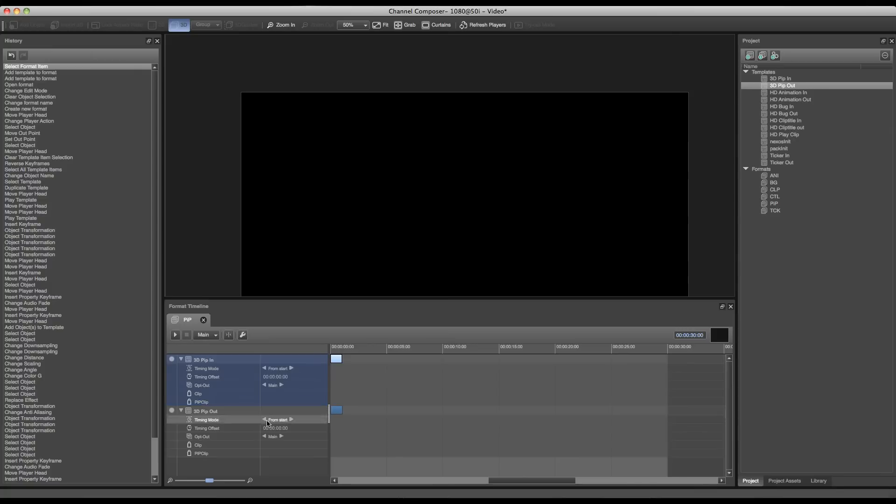
Step: Change the 3D Pip In template's PIPClip parameter type to Import Field with the field name Promo
{"action": "right_click", "coordinate": [300, 405]}
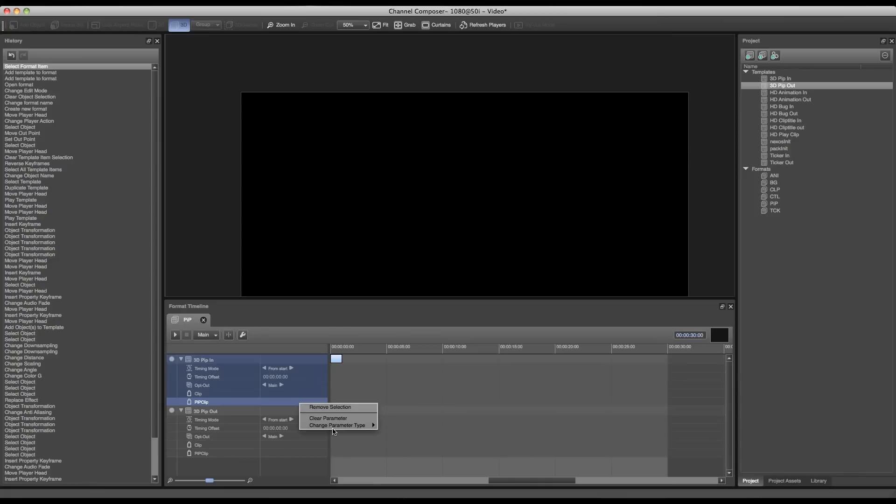
{"action": "mouse_move", "coordinate": [338, 426]}
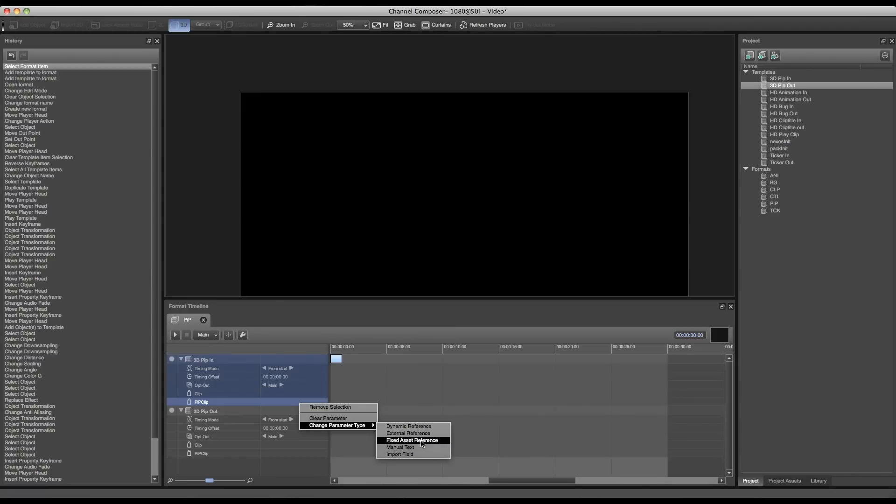
{"action": "left_click", "coordinate": [416, 454]}
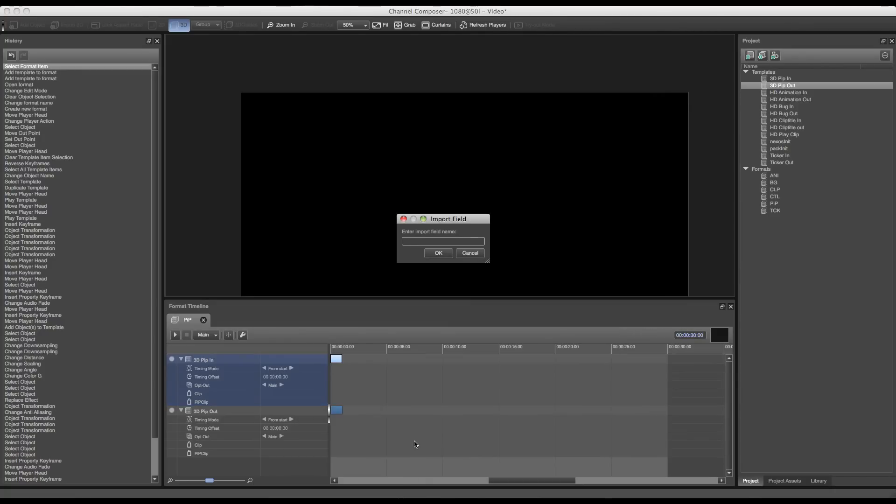
{"action": "type", "text": "Promo"}
{"action": "key", "text": "Return"}
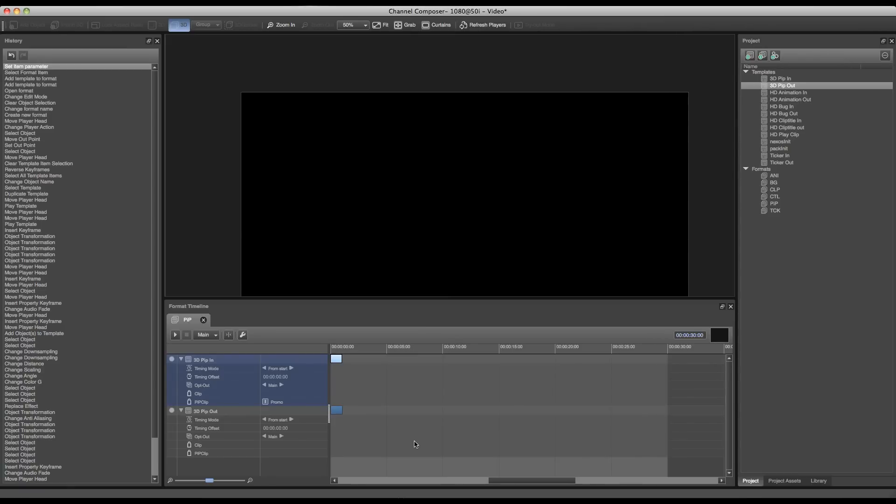
Step: Set the timing mode of both templates to From end, and the 3D Pip Out timing offset to -00:00:10:00
{"action": "left_click", "coordinate": [291, 368]}
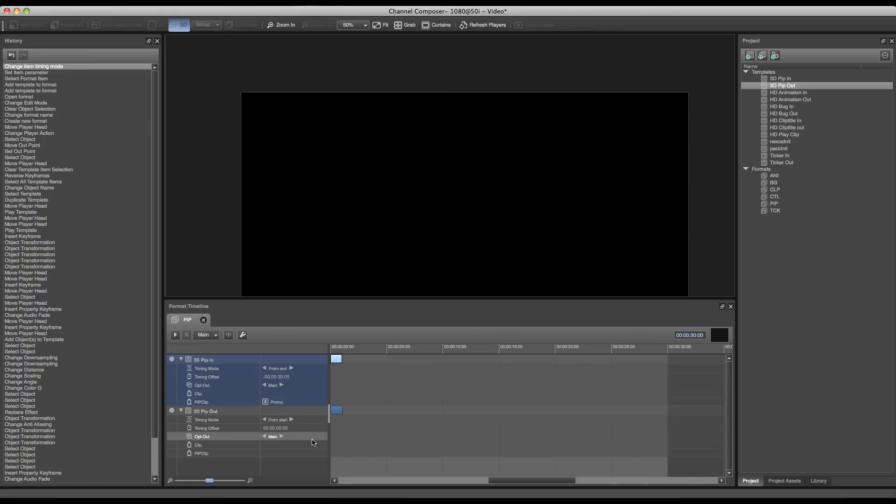
{"action": "left_click", "coordinate": [291, 420]}
{"action": "key", "text": "Left"}
{"action": "key", "text": "Left"}
{"action": "key", "text": "Left"}
{"action": "key", "text": "Left"}
{"action": "key", "text": "Left"}
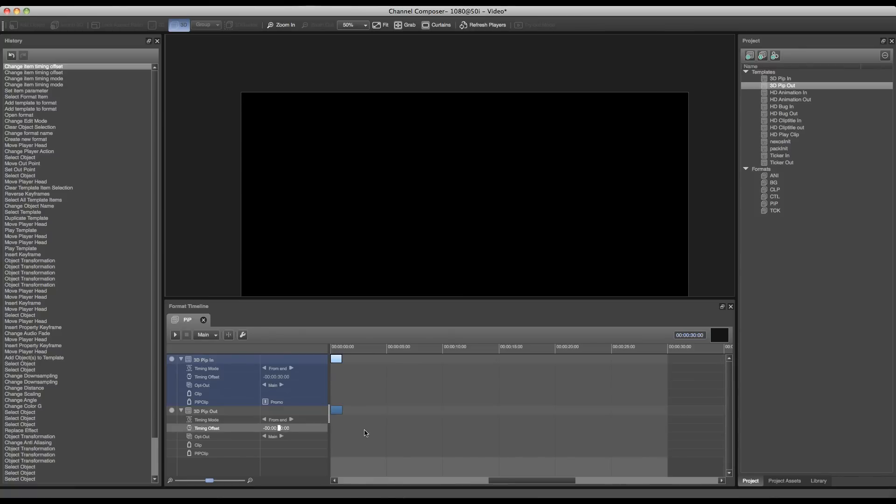
{"action": "type", "text": "1"}
{"action": "key", "text": "Return"}
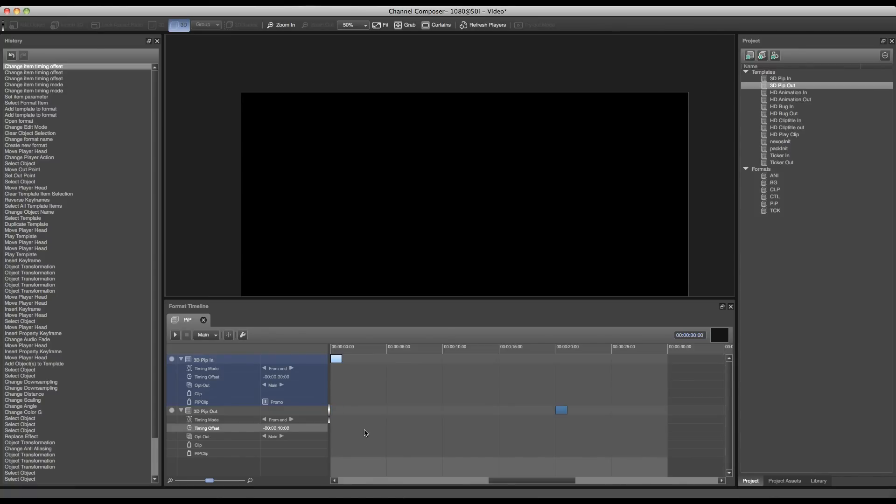